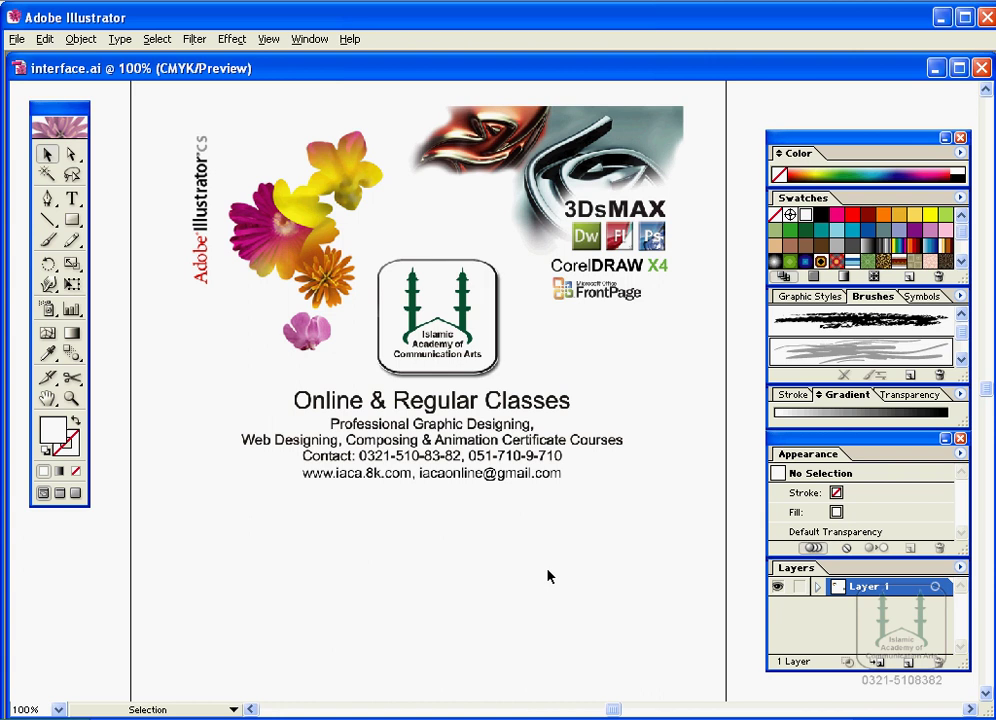
# Pan the flyer up to expose the blank area below the contact details, with the Line Segment Tool active.
pyautogui.press('space')
pyautogui.press('space')
pyautogui.press('space')
pyautogui.moveTo(429, 596); pyautogui.dragTo(419, 488)
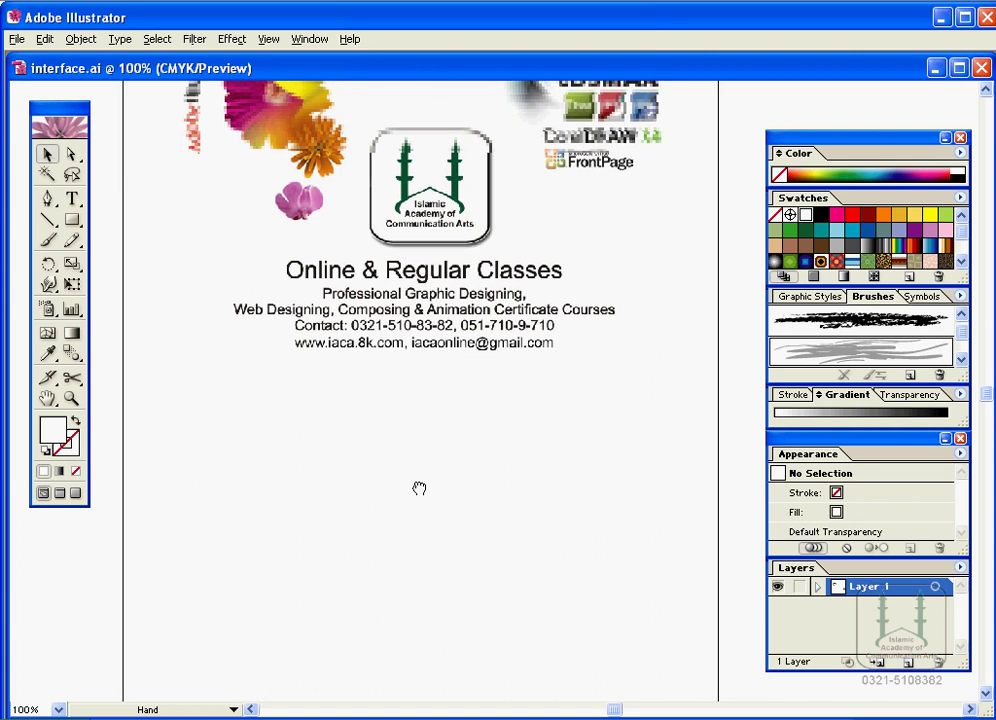
pyautogui.press('space')
pyautogui.moveTo(419, 492); pyautogui.dragTo(426, 488)
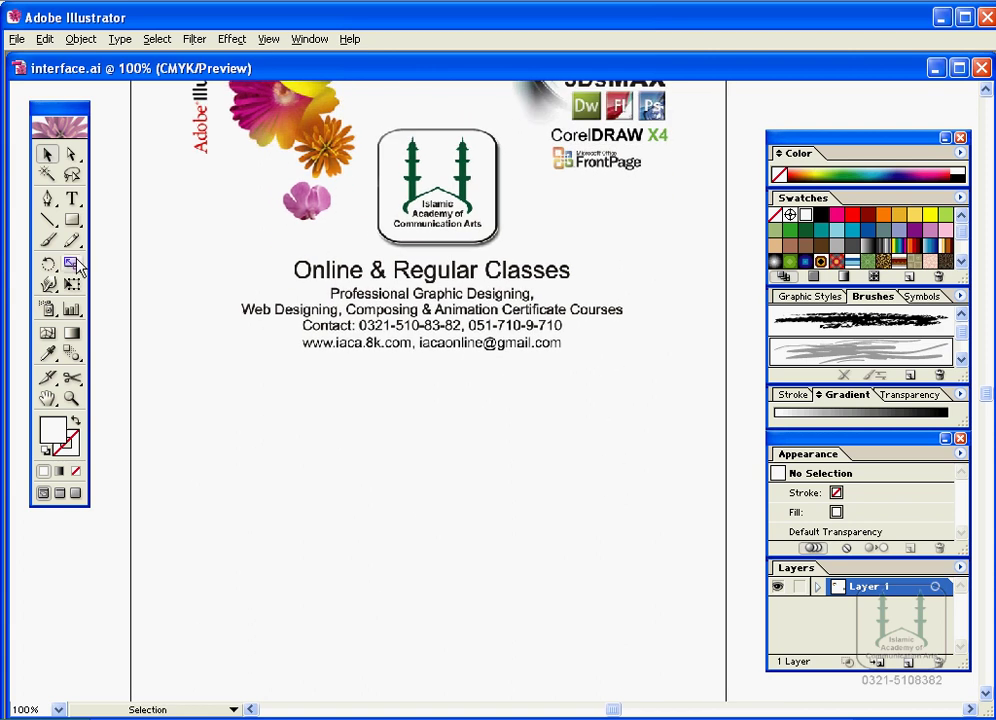
pyautogui.click(50, 224)
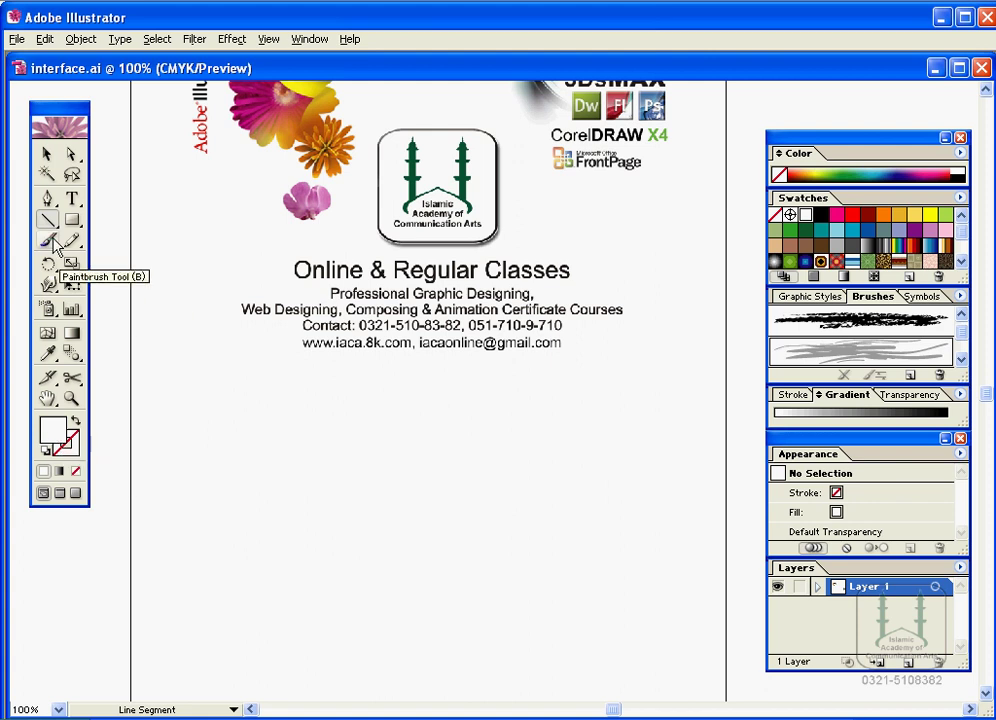
# Draw a slanted straight line below the contact details and marquee-select it.
pyautogui.moveTo(219, 493); pyautogui.dragTo(548, 461)
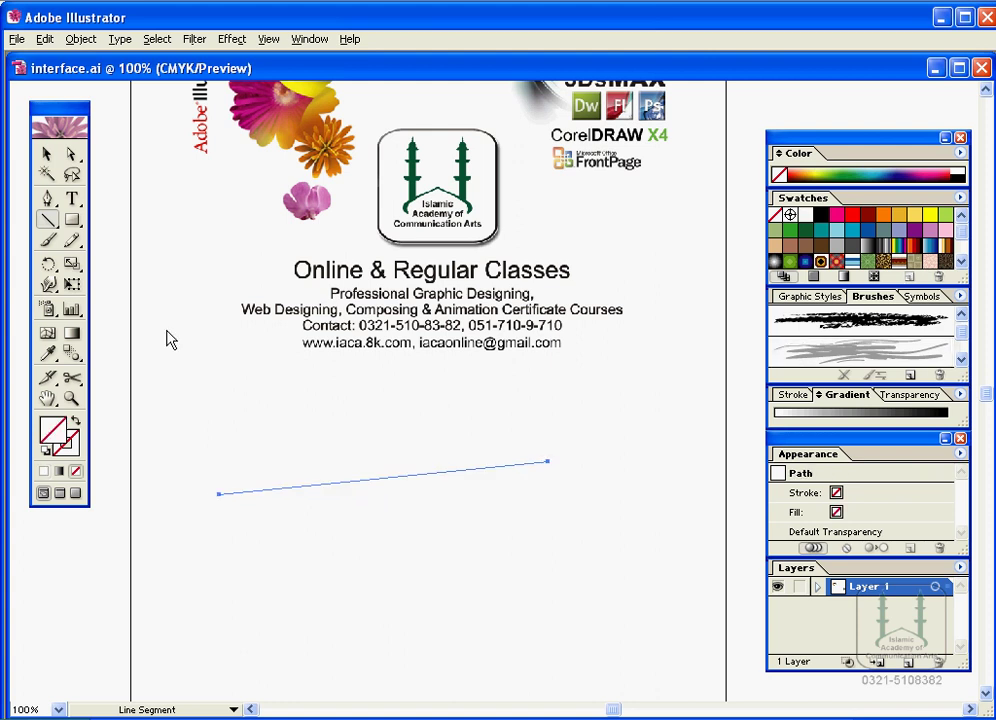
pyautogui.click(42, 156)
pyautogui.press('Delete')
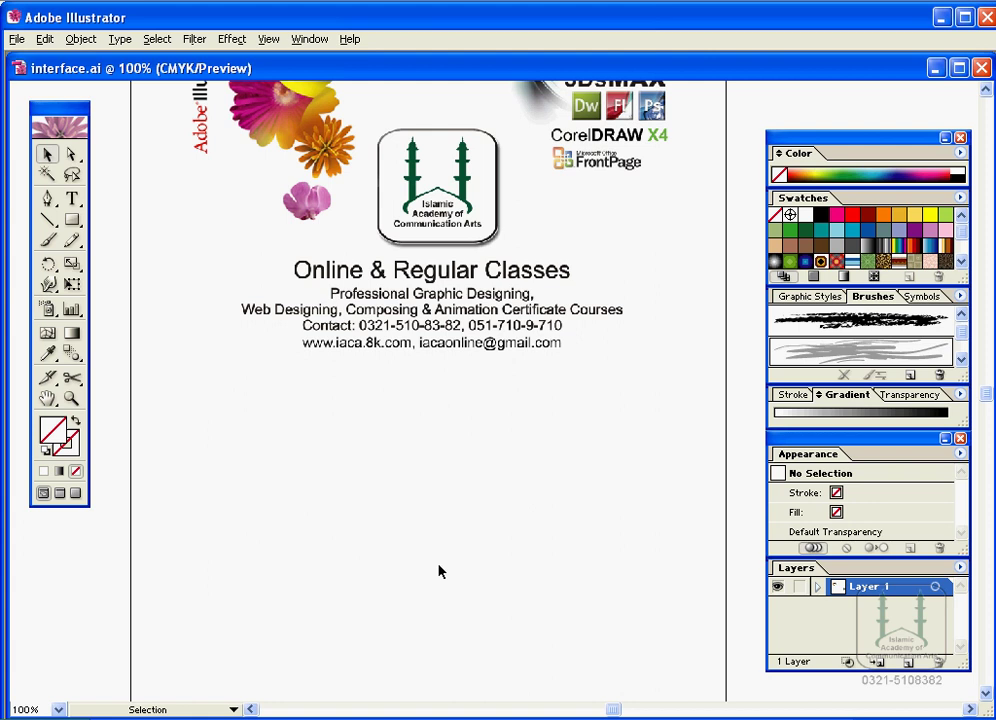
pyautogui.moveTo(158, 610); pyautogui.dragTo(645, 412)
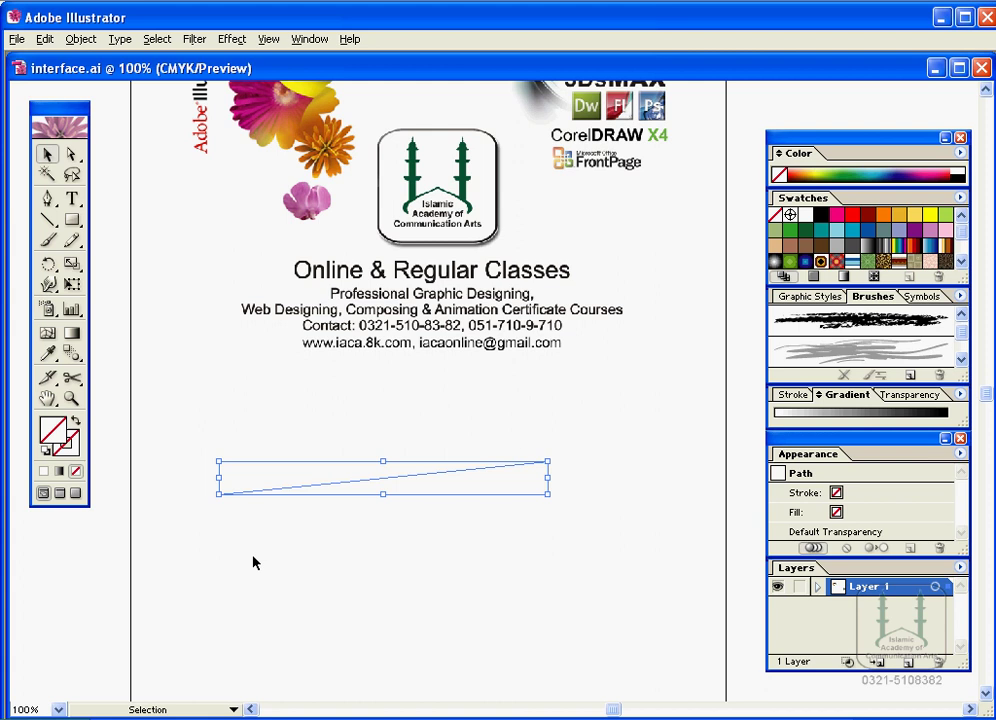
# Give the line a red DB0303 stroke and nudge it slightly lower.
pyautogui.doubleClick(66, 440)
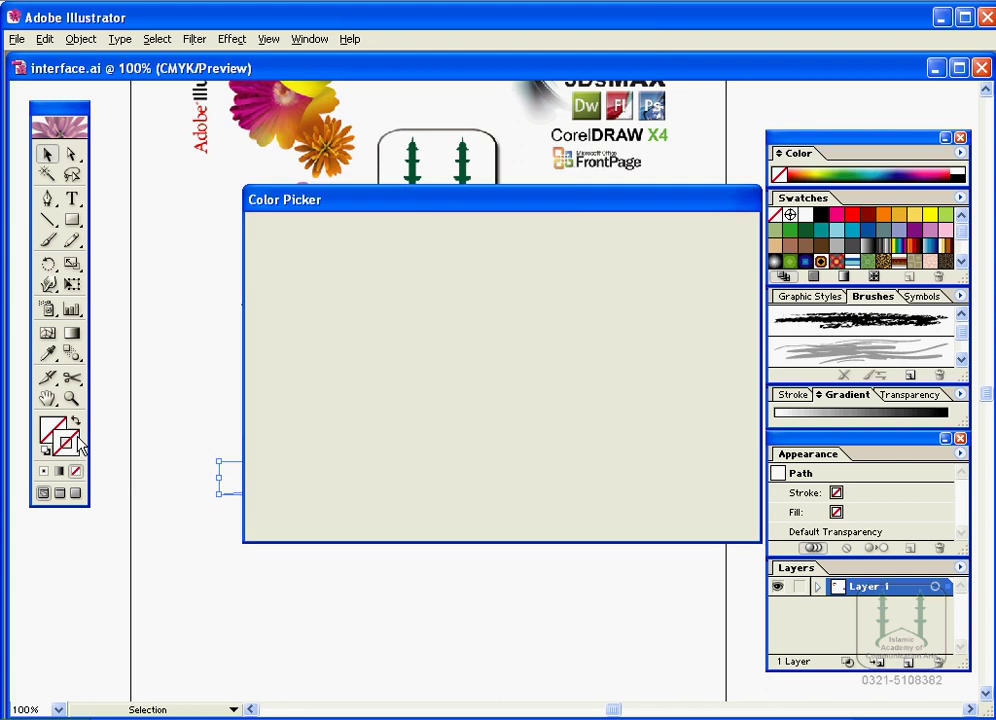
pyautogui.click(503, 288)
pyautogui.click(706, 262)
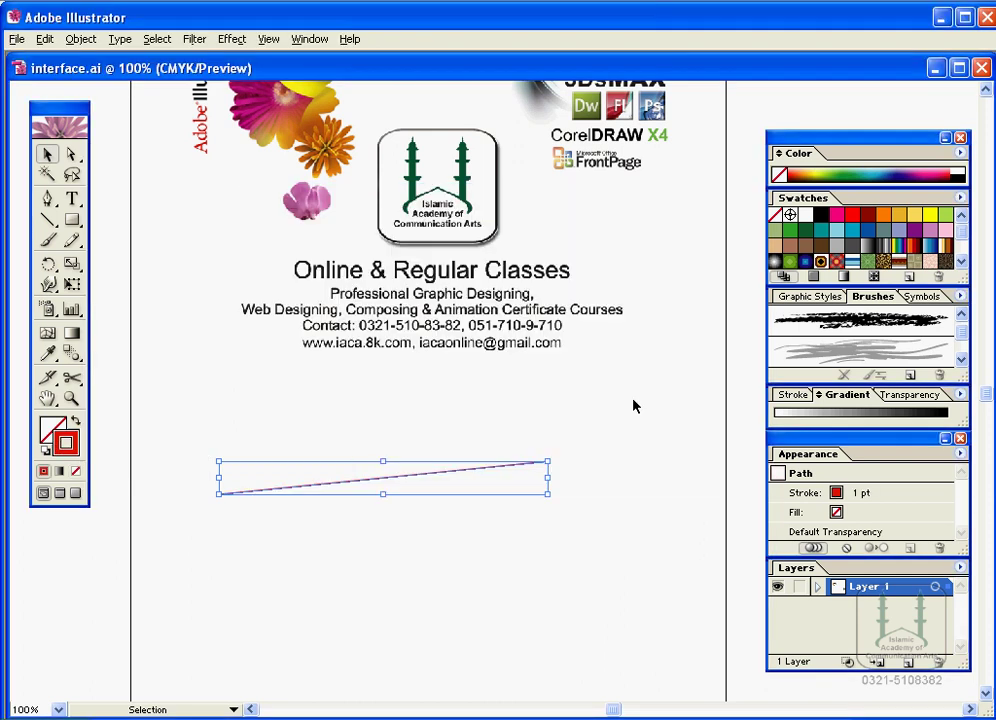
pyautogui.click(378, 565)
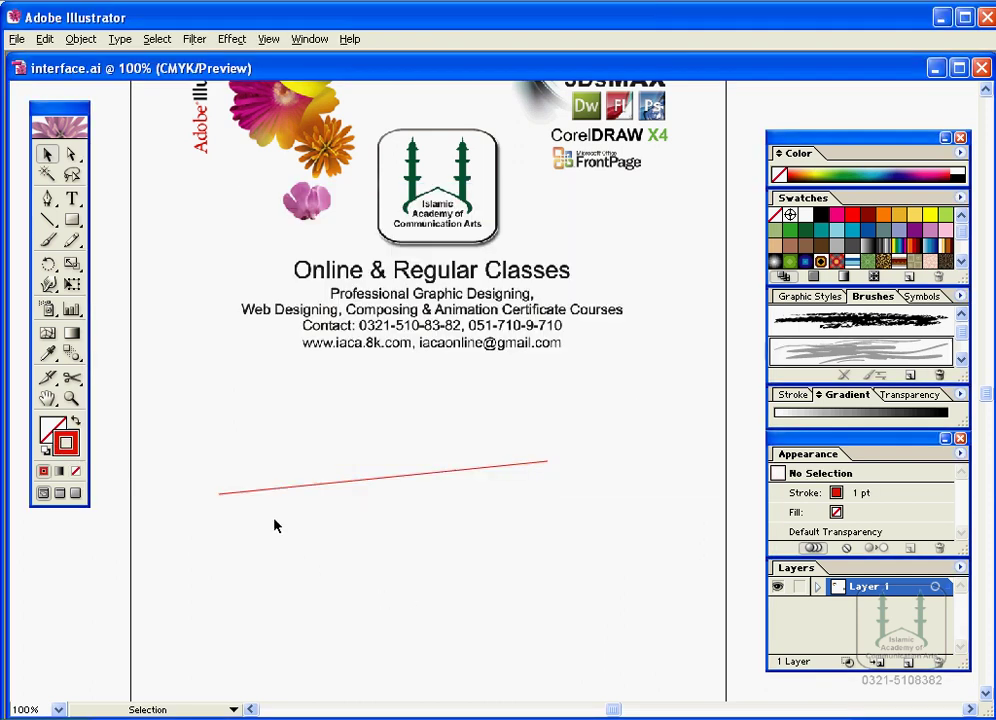
pyautogui.moveTo(278, 492); pyautogui.dragTo(279, 502)
pyautogui.click(371, 587)
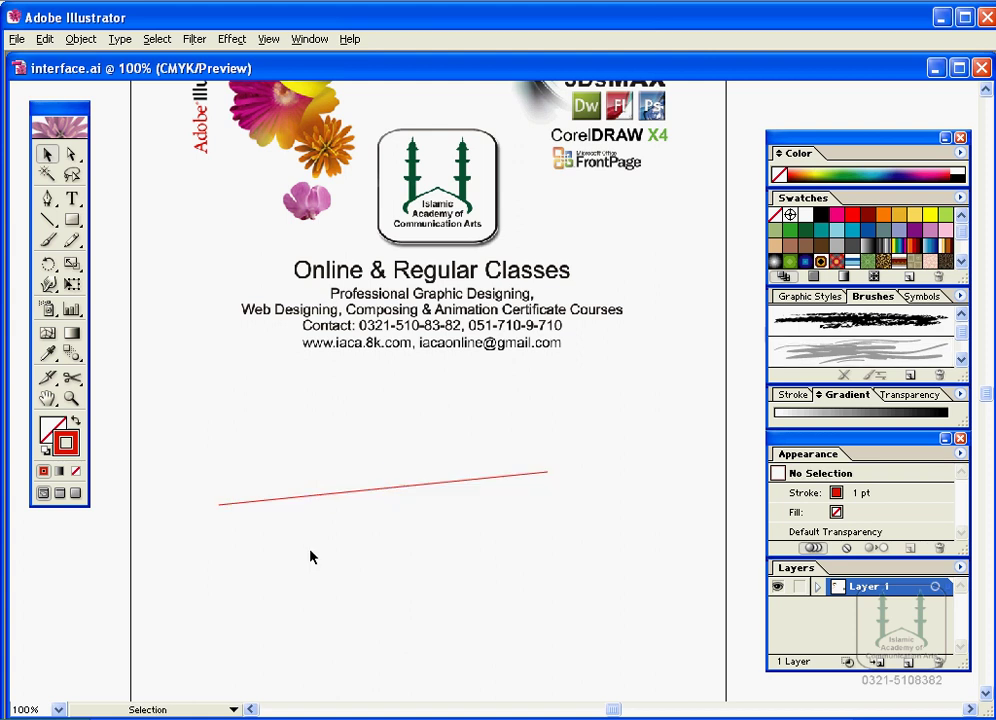
# Apply the Chalk Scribble brush to the red line and zoom in on the result.
pyautogui.click(286, 500)
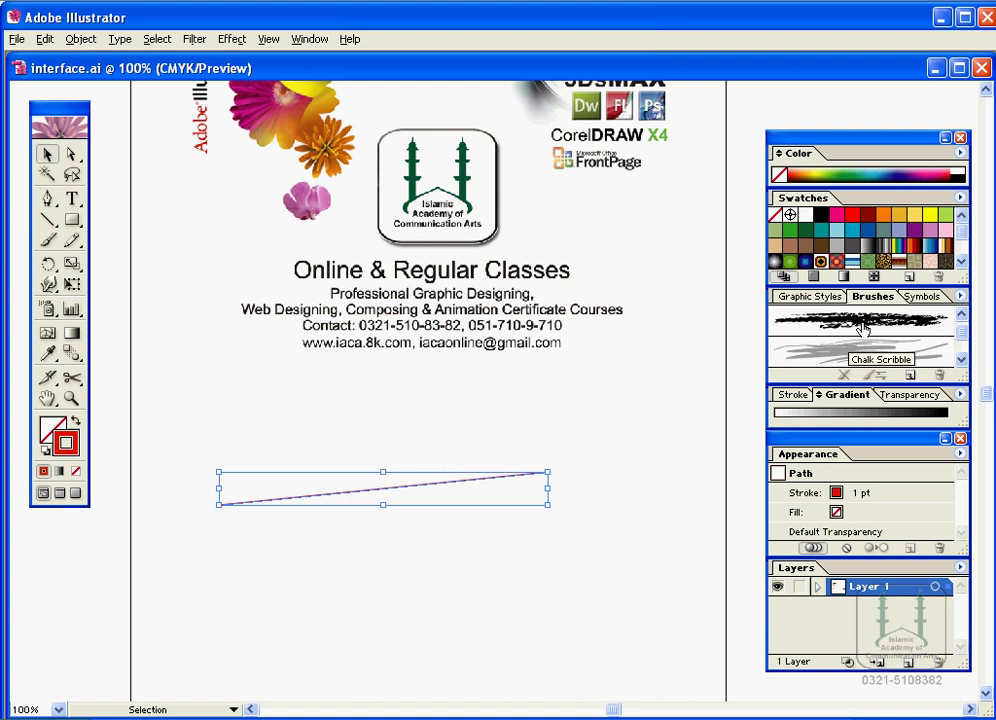
pyautogui.scroll(1, 962, 335)
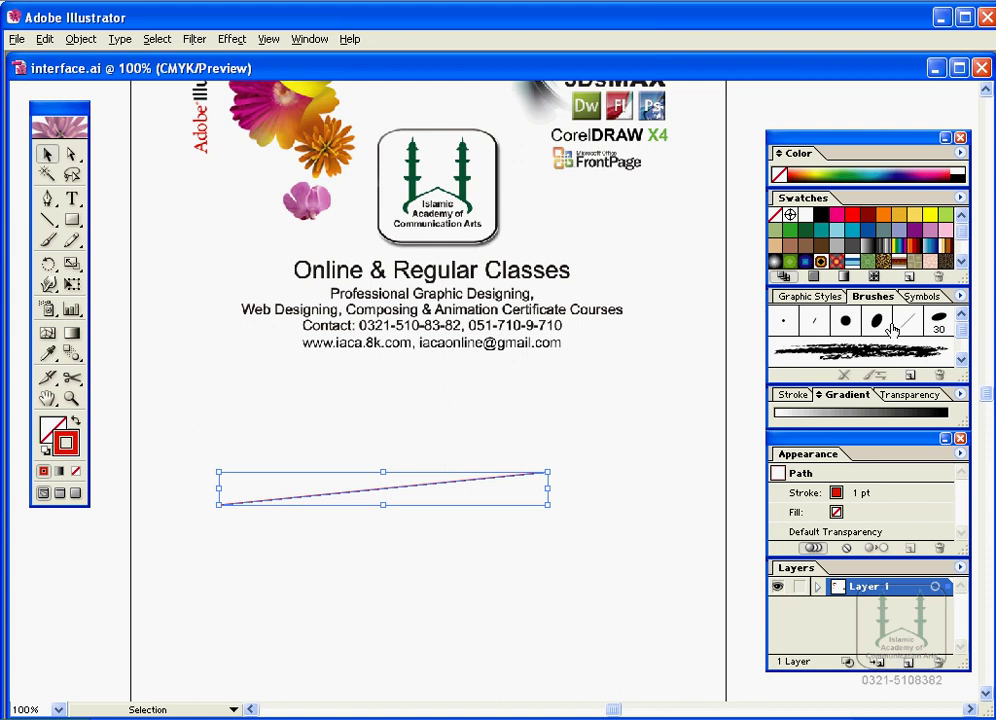
pyautogui.click(960, 361)
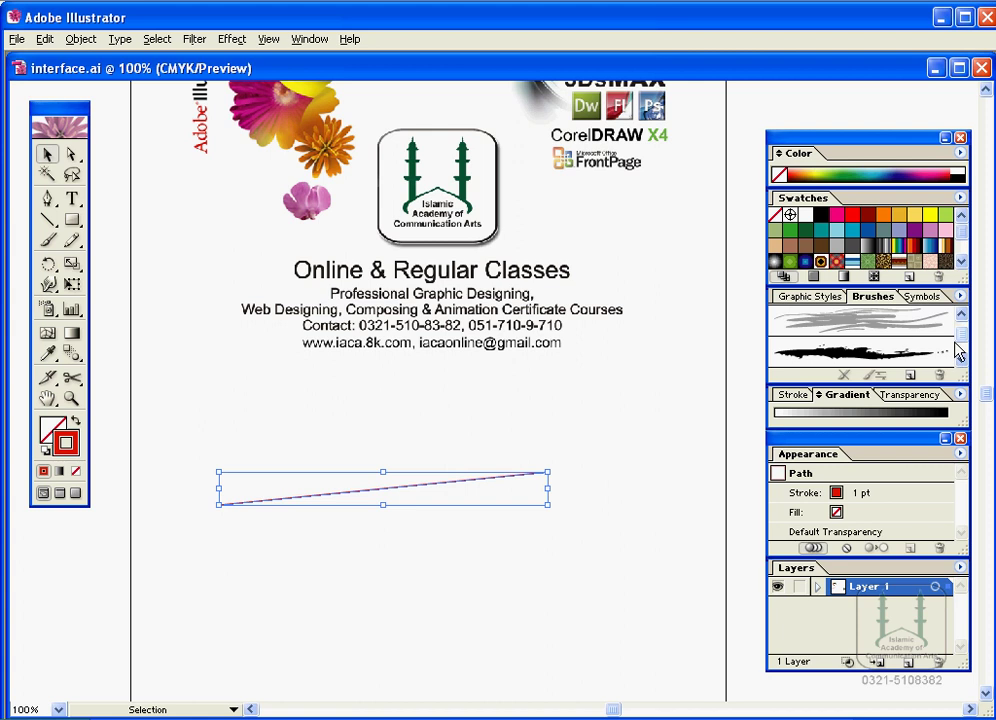
pyautogui.click(918, 345)
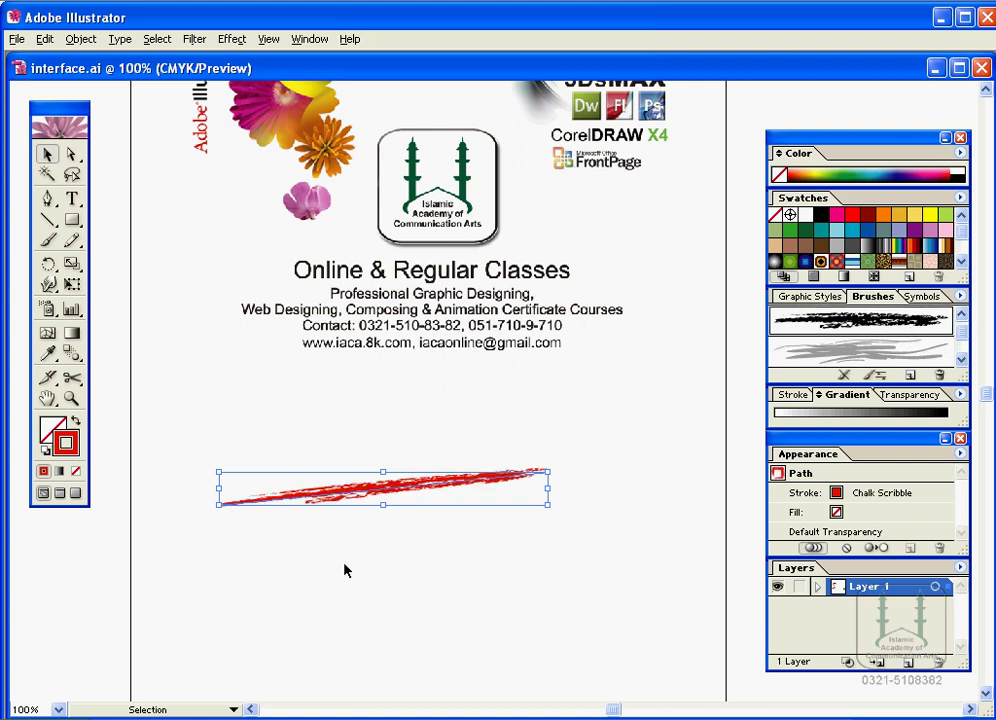
pyautogui.click(251, 614)
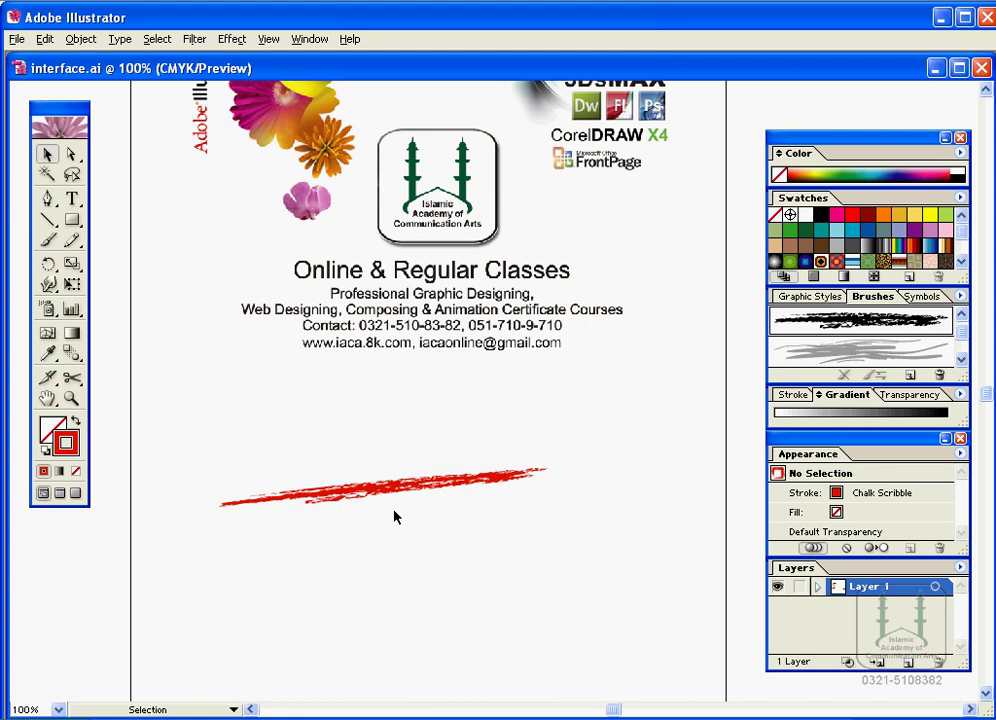
pyautogui.press('z')
pyautogui.click(393, 481)
pyautogui.click(480, 416)
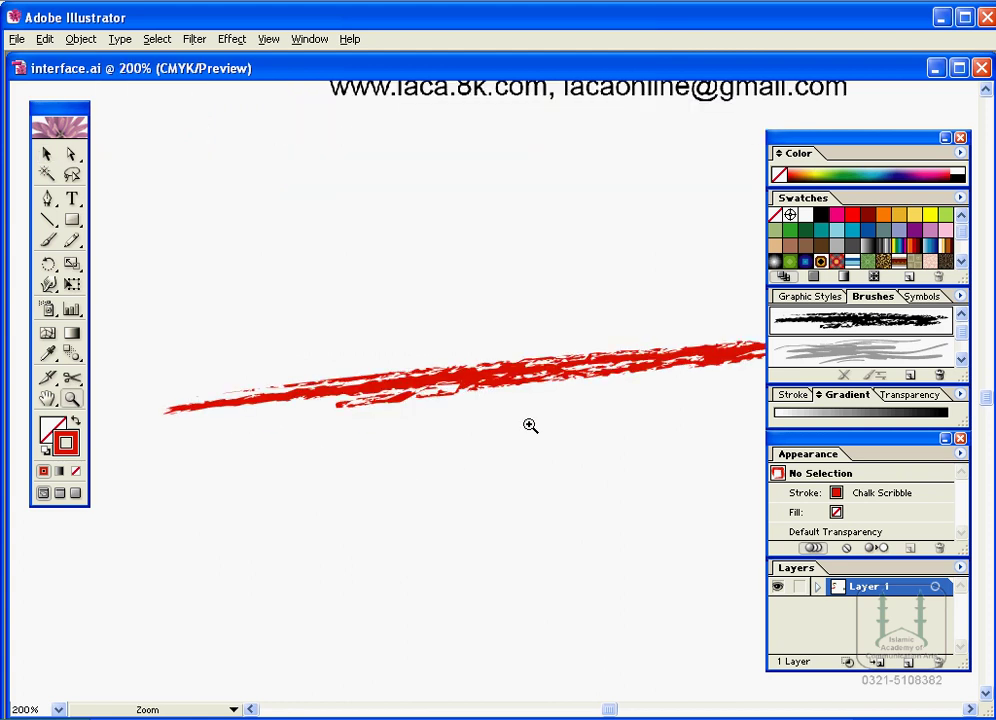
pyautogui.press('space')
pyautogui.moveTo(500, 453); pyautogui.dragTo(449, 493)
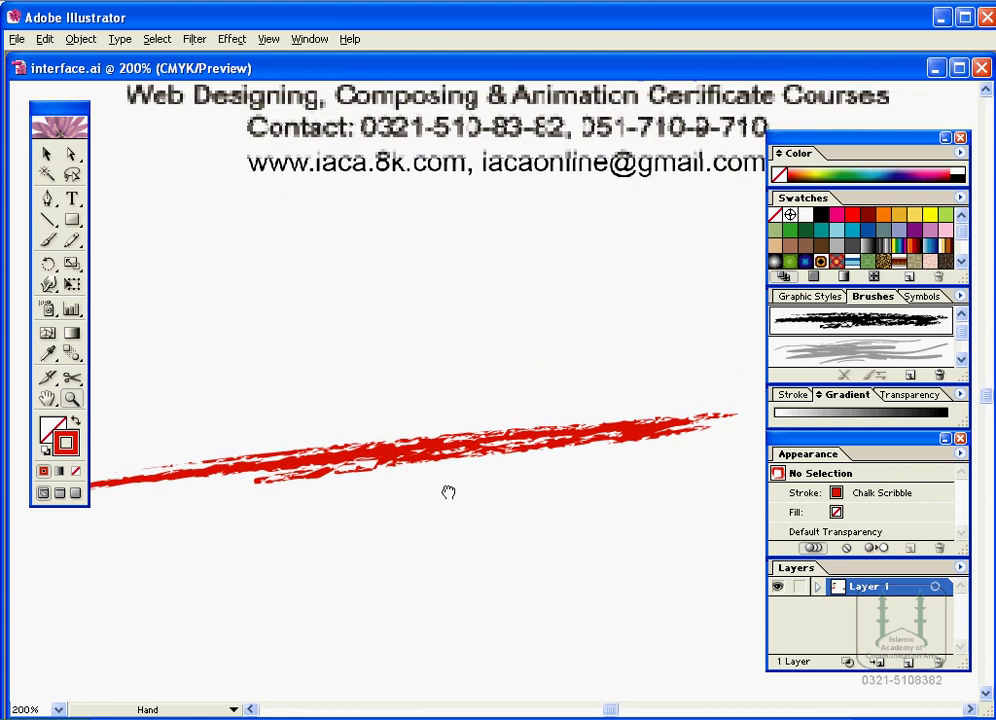
pyautogui.click(845, 355)
pyautogui.doubleClick(829, 364)
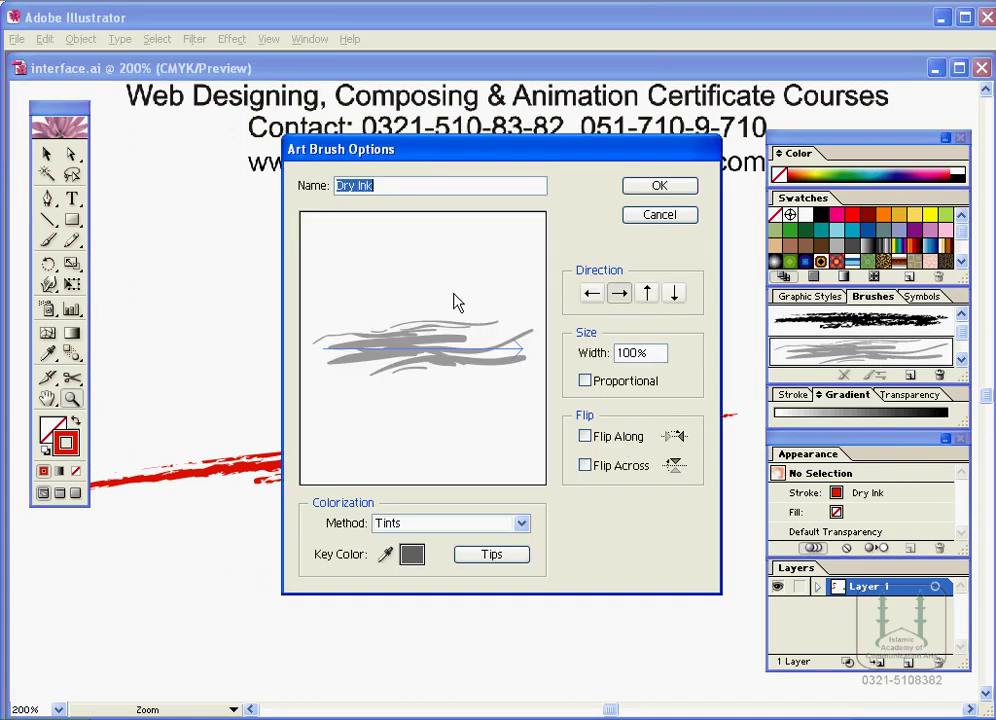
pyautogui.click(654, 216)
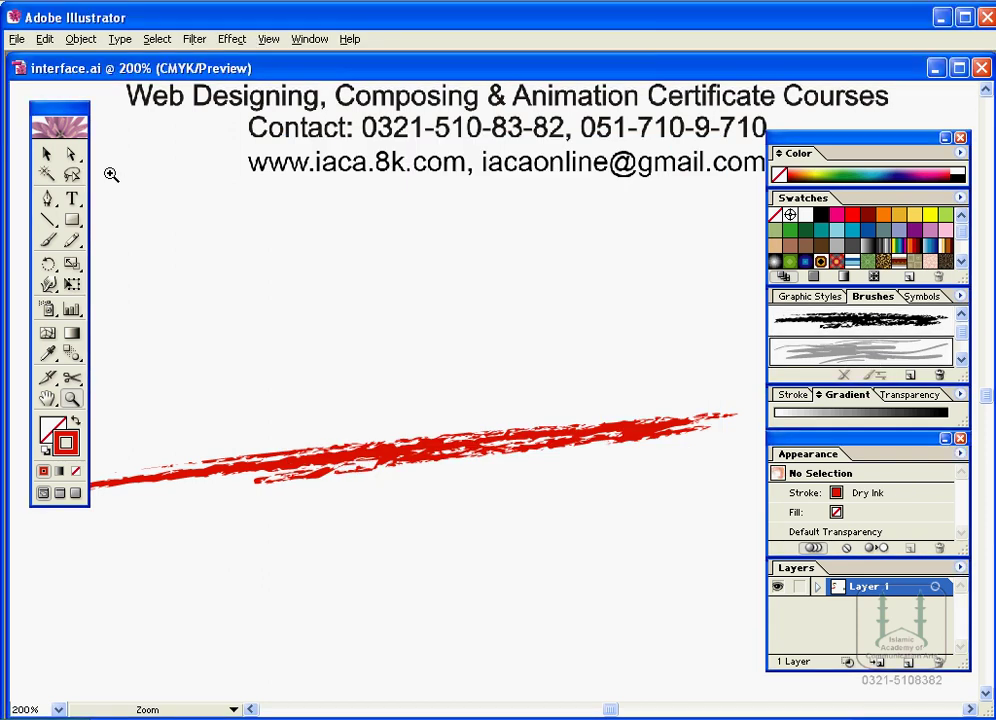
pyautogui.click(446, 453)
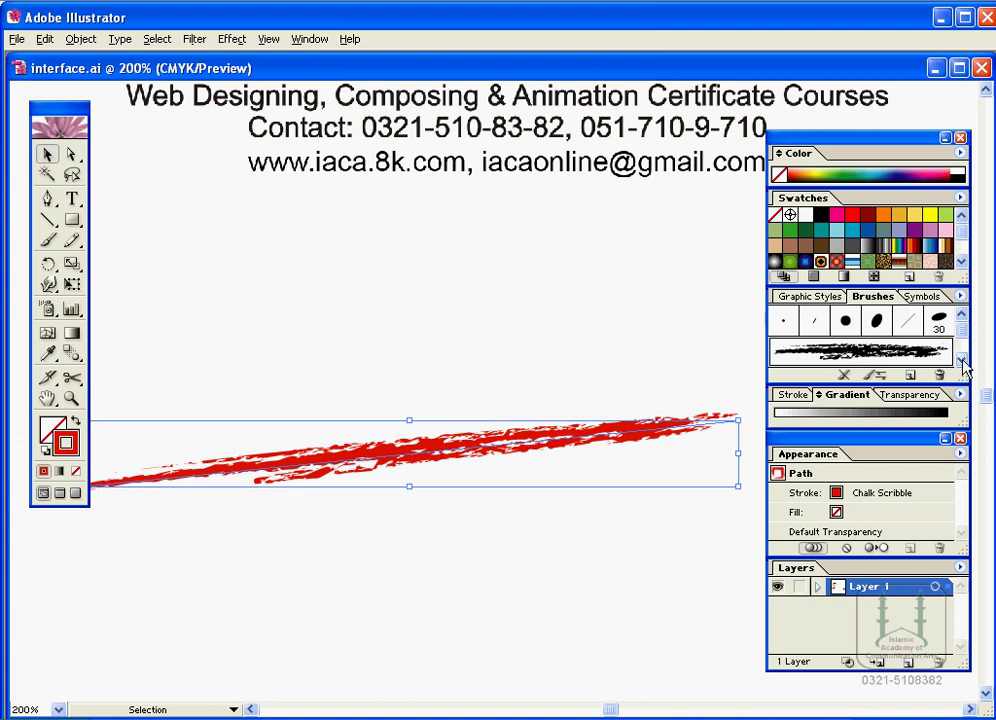
# Try the Dry Ink, Rough Charcoal, Thick Pencil and Watercolor Stroke brushes on the line.
pyautogui.click(962, 362)
pyautogui.click(962, 362)
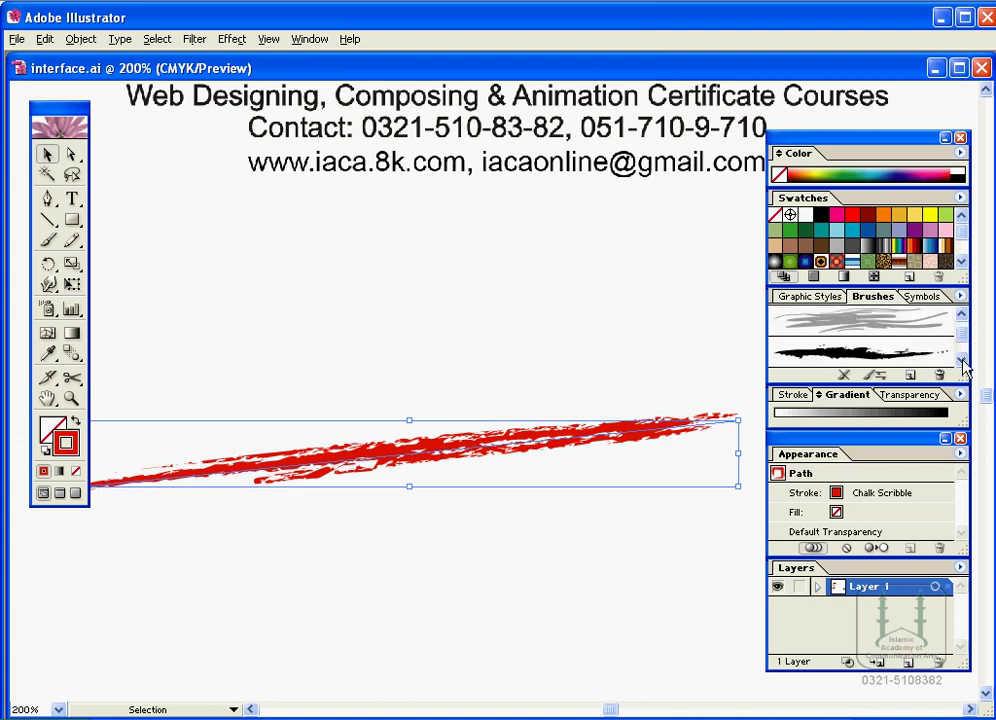
pyautogui.click(910, 321)
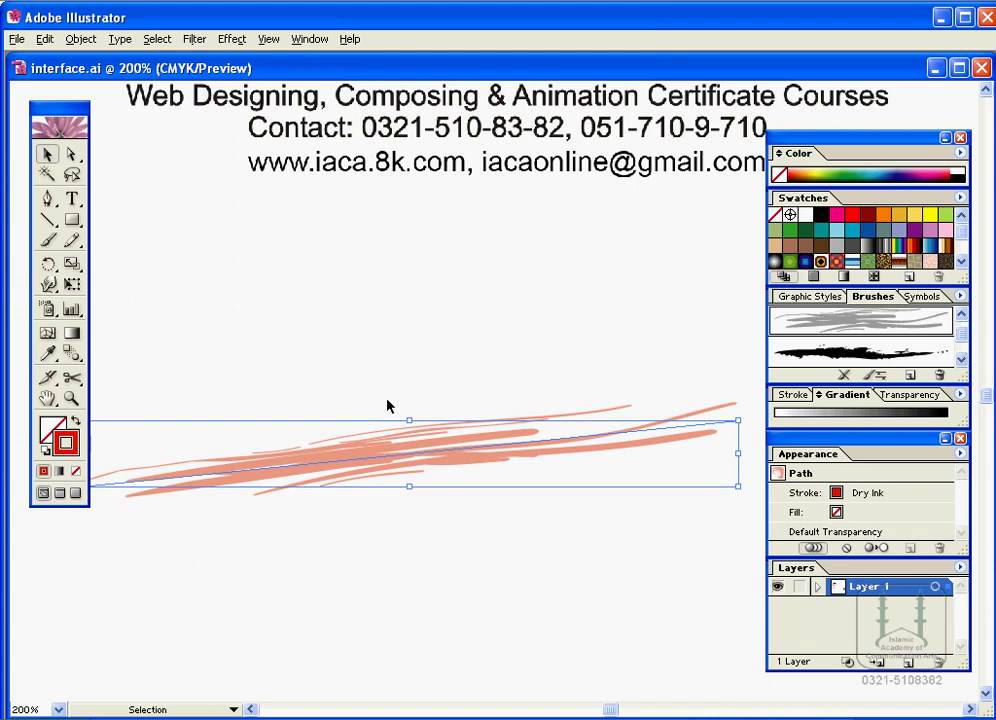
pyautogui.click(860, 352)
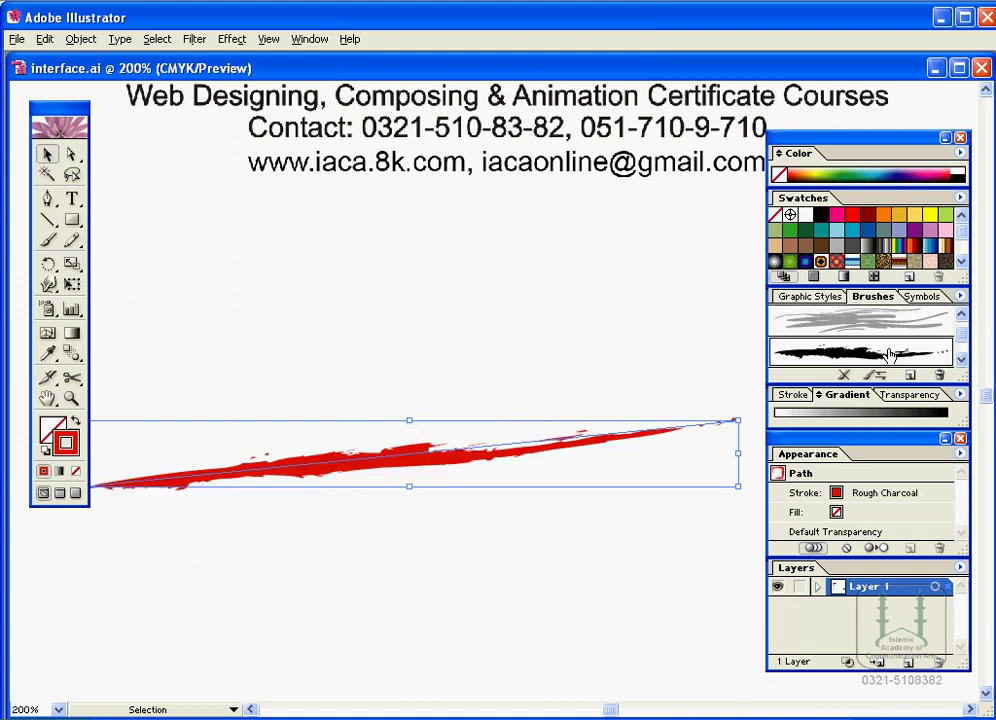
pyautogui.scroll(-2, 960, 356)
pyautogui.click(920, 322)
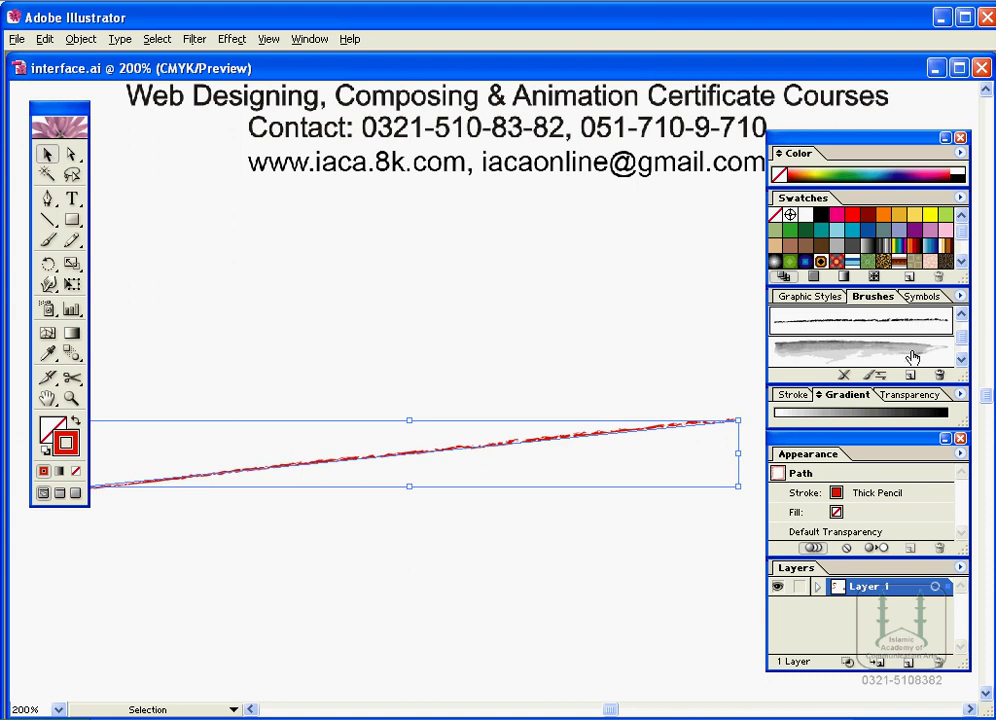
pyautogui.click(912, 352)
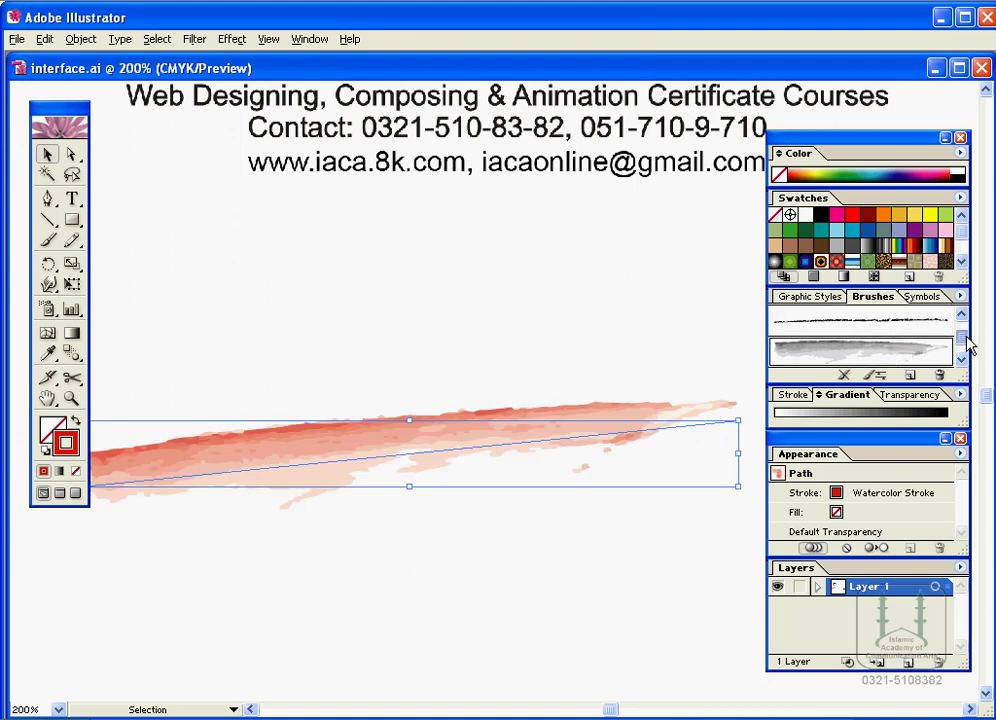
# Restroke the line with Ferns, then settle on the Jasmine brush.
pyautogui.moveTo(968, 339); pyautogui.dragTo(968, 347)
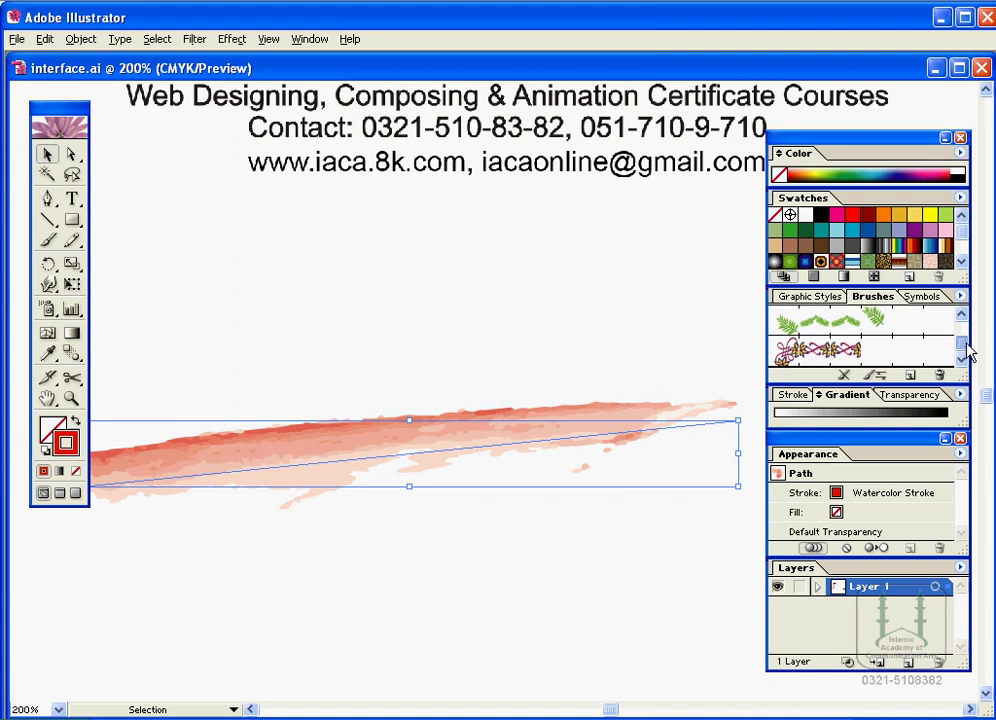
pyautogui.click(866, 322)
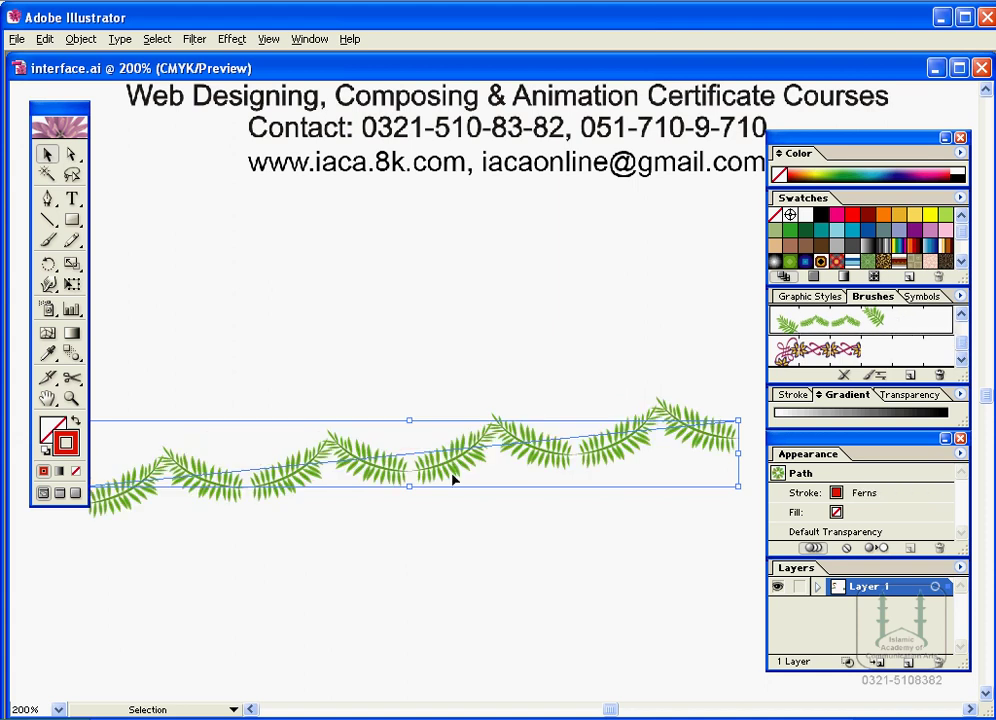
pyautogui.click(818, 350)
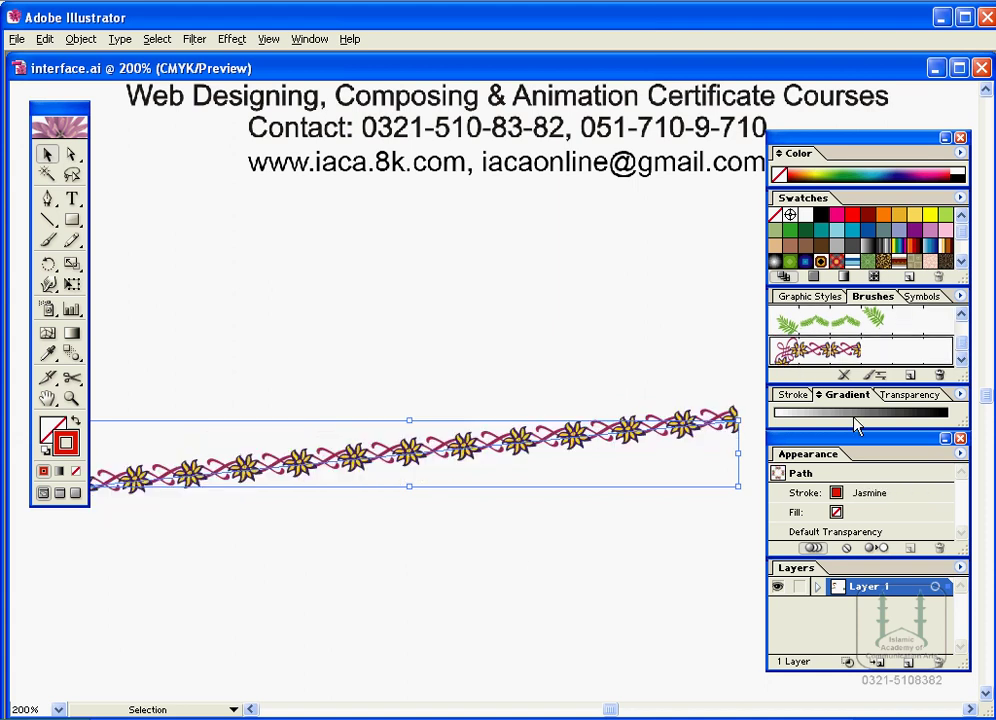
# Zoom back out to 100% and delete the Jasmine-stroked line.
pyautogui.click(385, 476)
pyautogui.press('z')
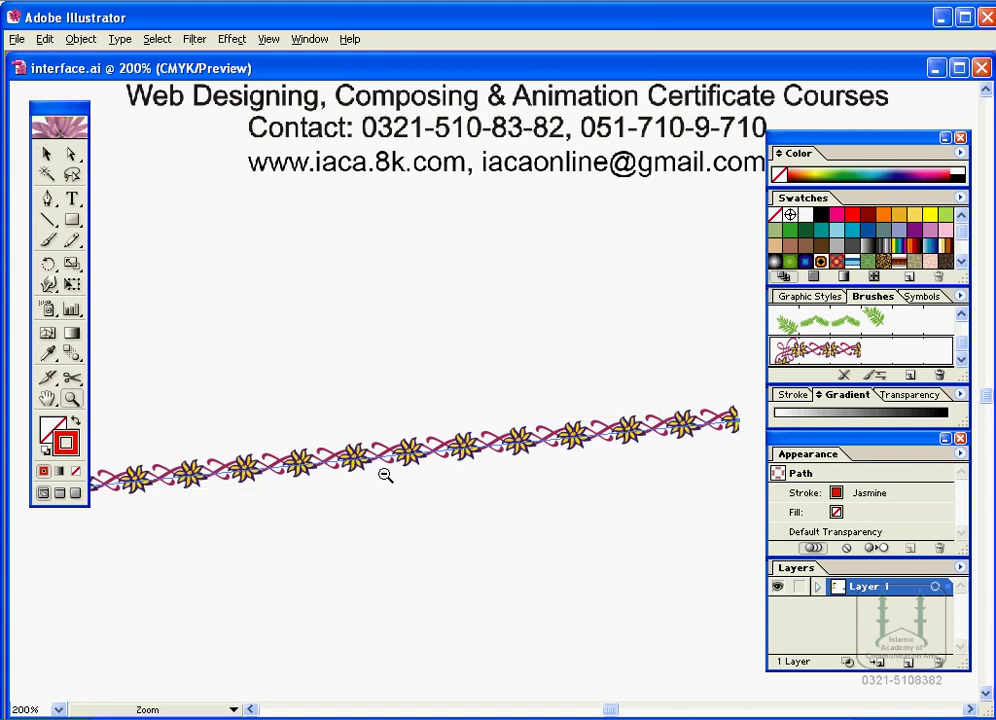
pyautogui.keyDown('alt'); pyautogui.click(576, 413); pyautogui.keyUp('alt')
pyautogui.keyDown('alt'); pyautogui.click(569, 387); pyautogui.keyUp('alt')
pyautogui.moveTo(569, 387); pyautogui.dragTo(538, 505)
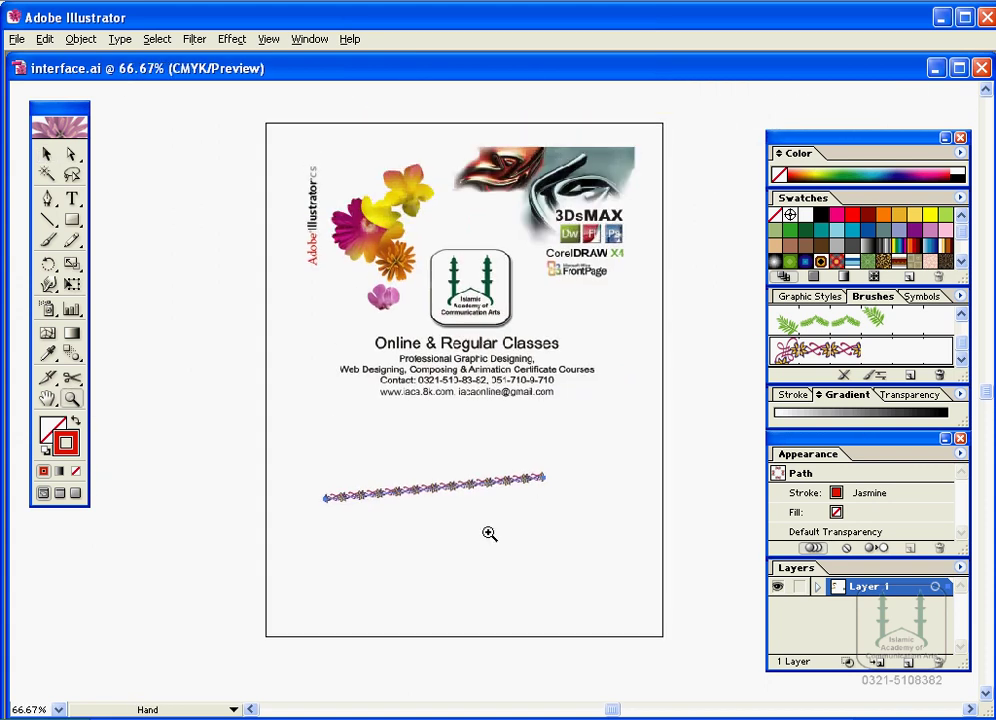
pyautogui.click(466, 421)
pyautogui.moveTo(518, 429); pyautogui.dragTo(474, 462)
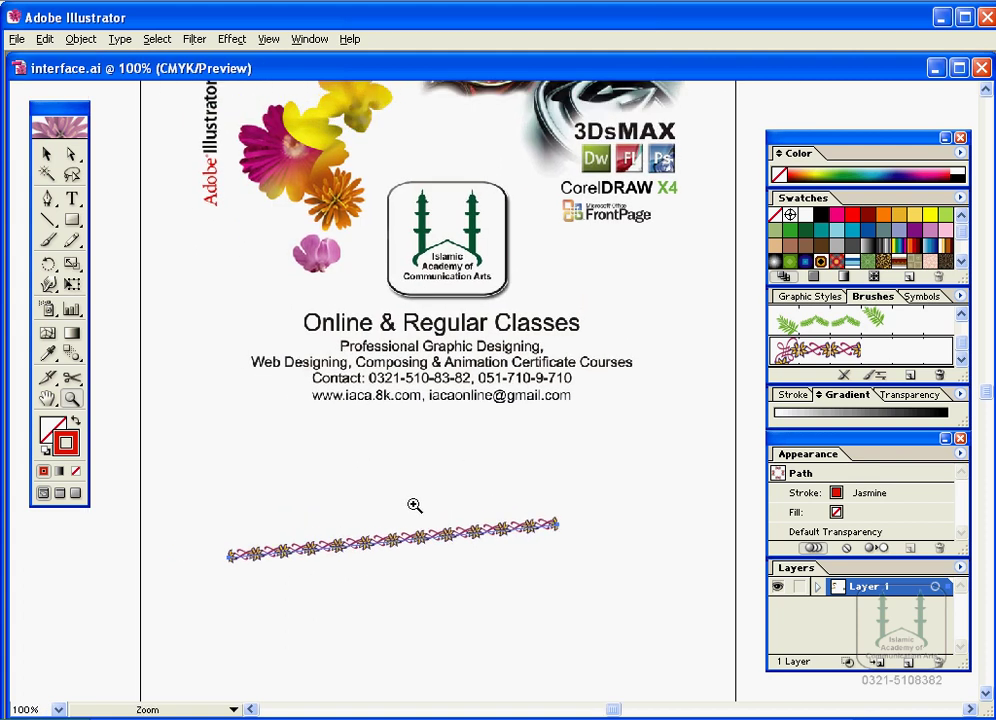
pyautogui.click(47, 155)
pyautogui.click(260, 547)
pyautogui.press('Delete')
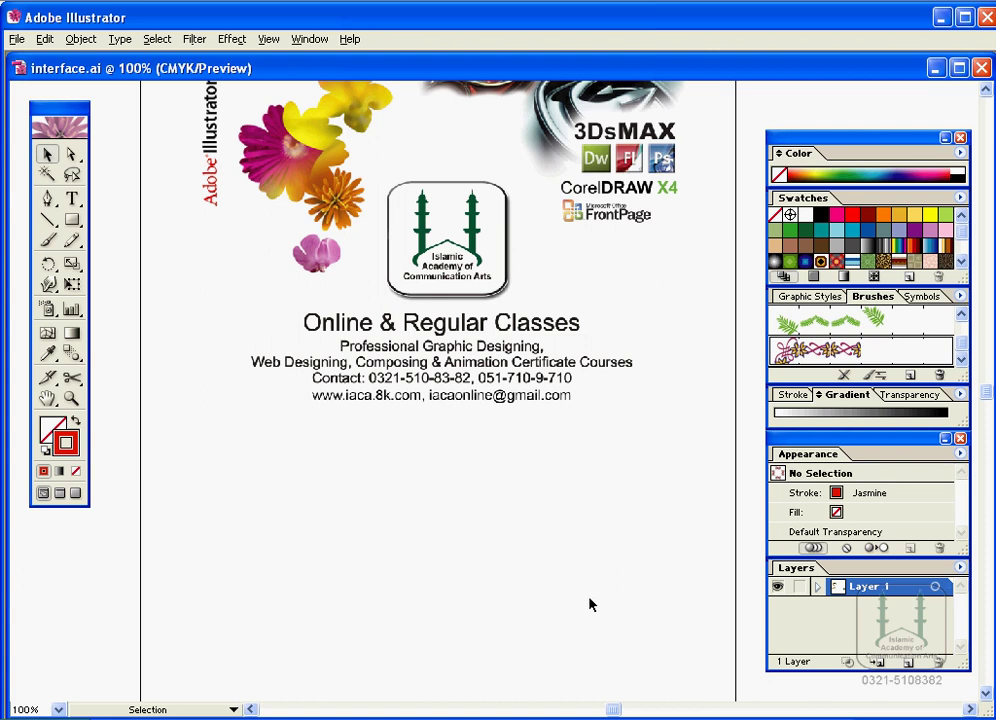
# Paint two wavy Paintbrush strokes, the upper with Ferns and the lower with Jasmine.
pyautogui.click(48, 242)
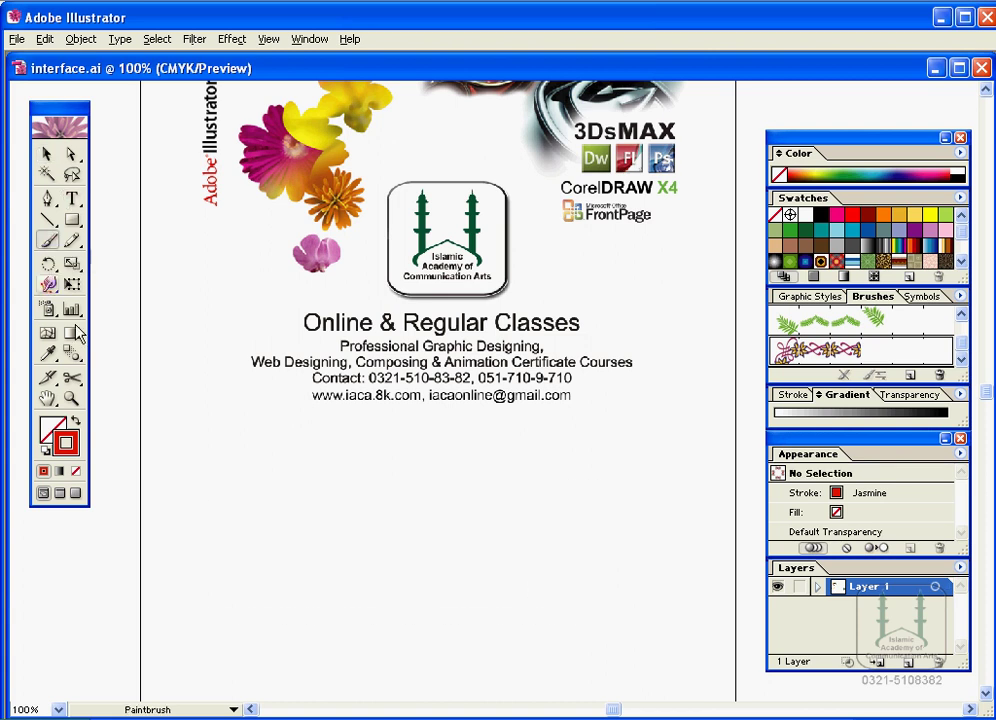
pyautogui.moveTo(245, 585)
pyautogui.mouseDown()
pyautogui.moveTo(434, 530)
pyautogui.moveTo(525, 547)
pyautogui.moveTo(677, 543)
pyautogui.mouseUp()
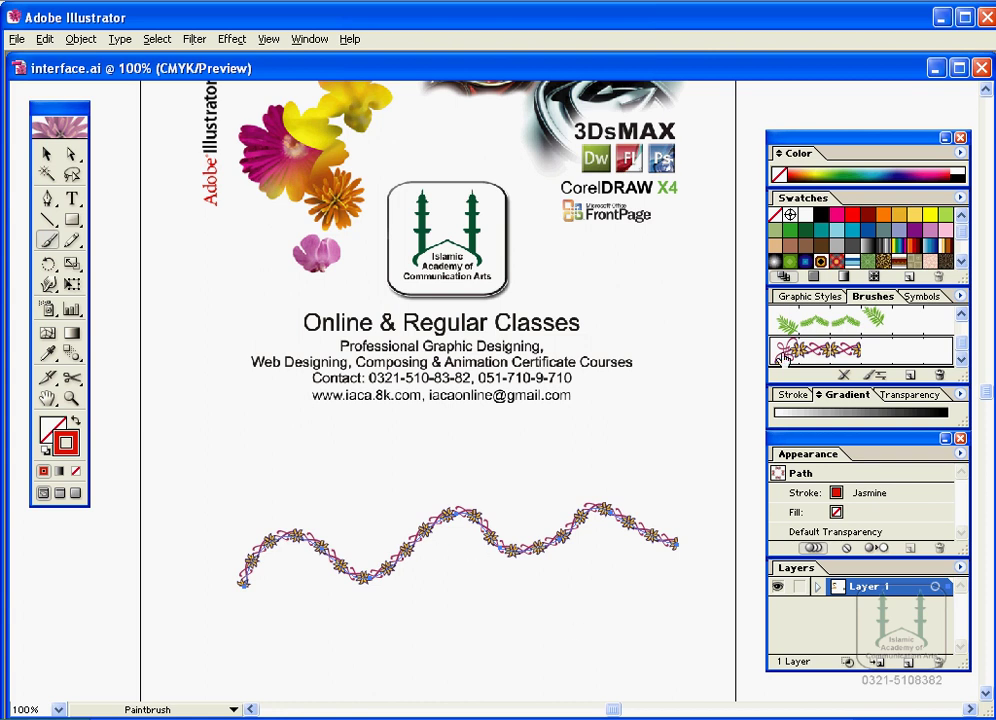
pyautogui.click(840, 320)
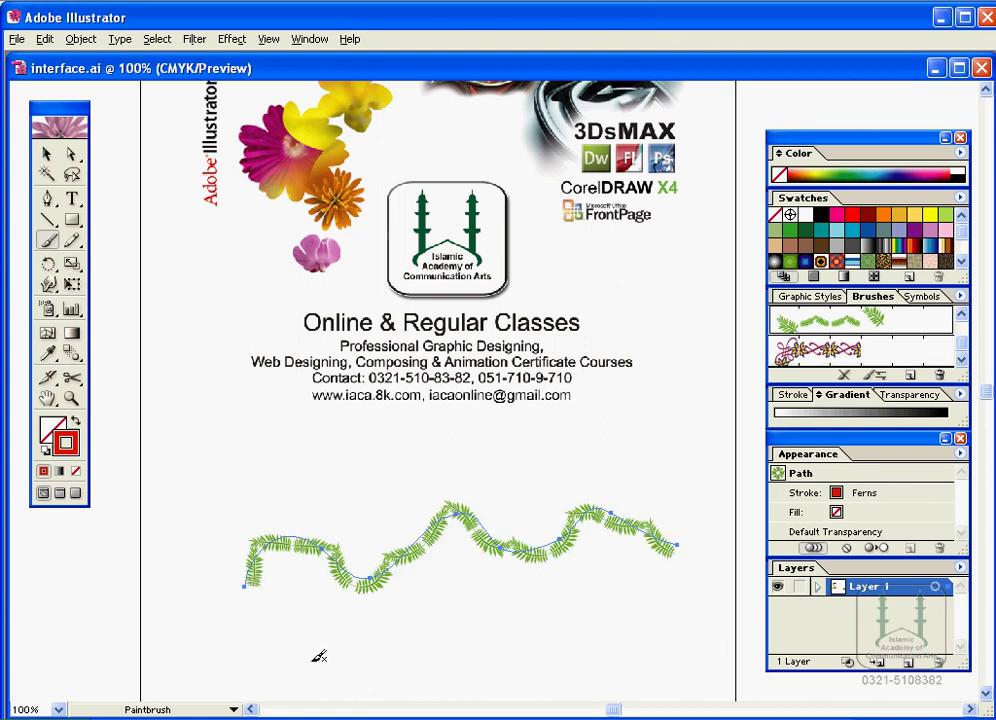
pyautogui.moveTo(311, 660); pyautogui.dragTo(703, 660)
pyautogui.click(815, 349)
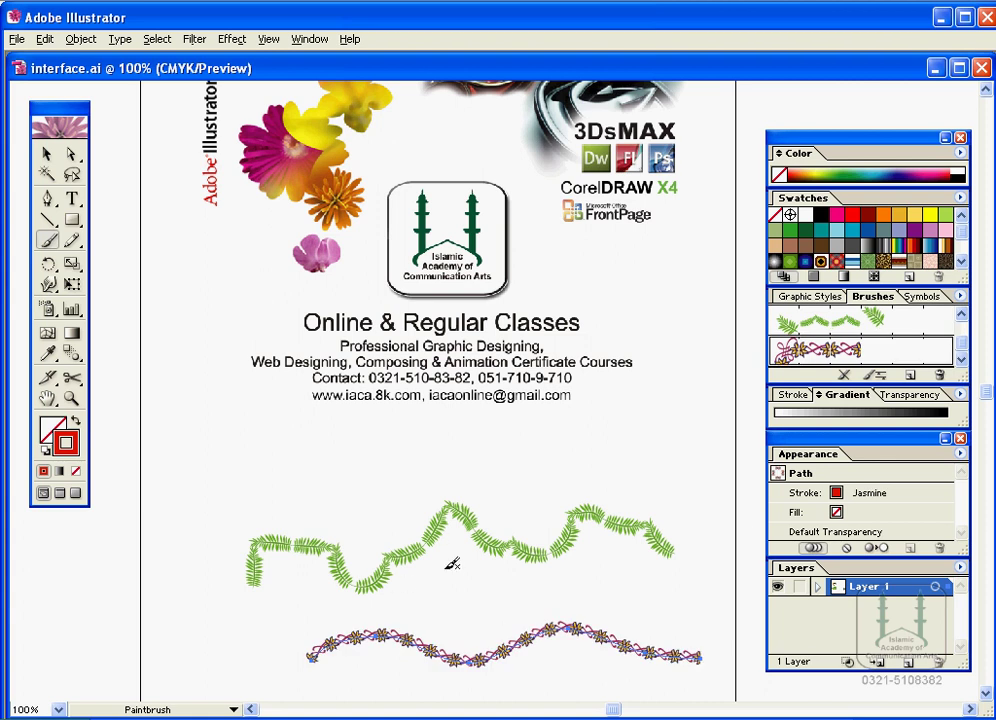
# Change the upper stroke's brush to Thick Pencil, then to Rough Charcoal.
pyautogui.click(45, 155)
pyautogui.click(440, 540)
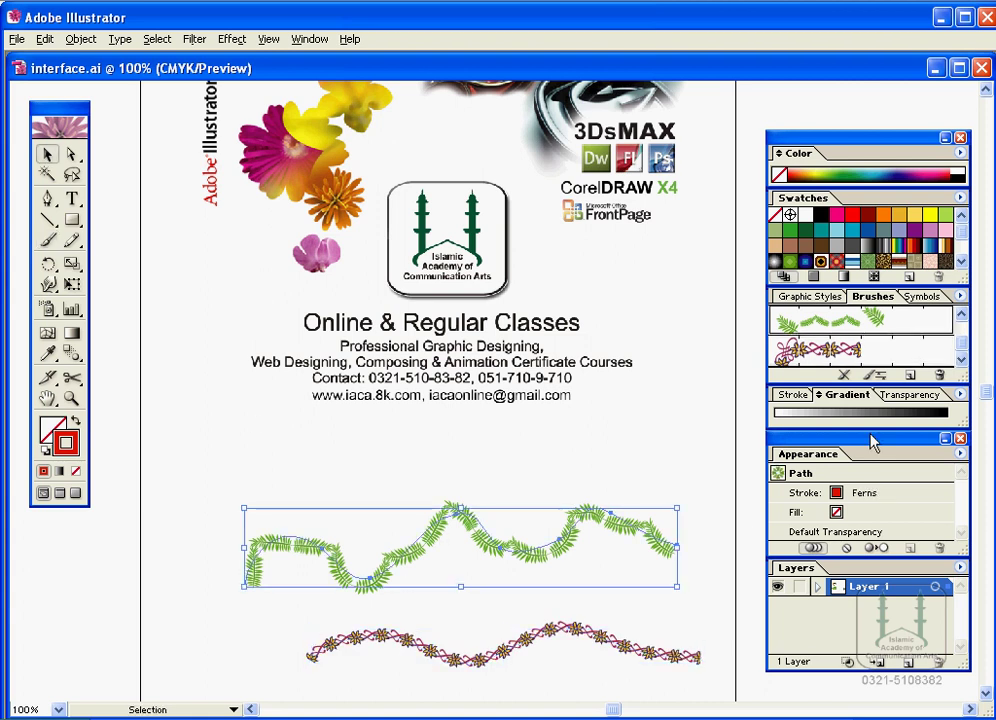
pyautogui.click(961, 352)
pyautogui.click(874, 337)
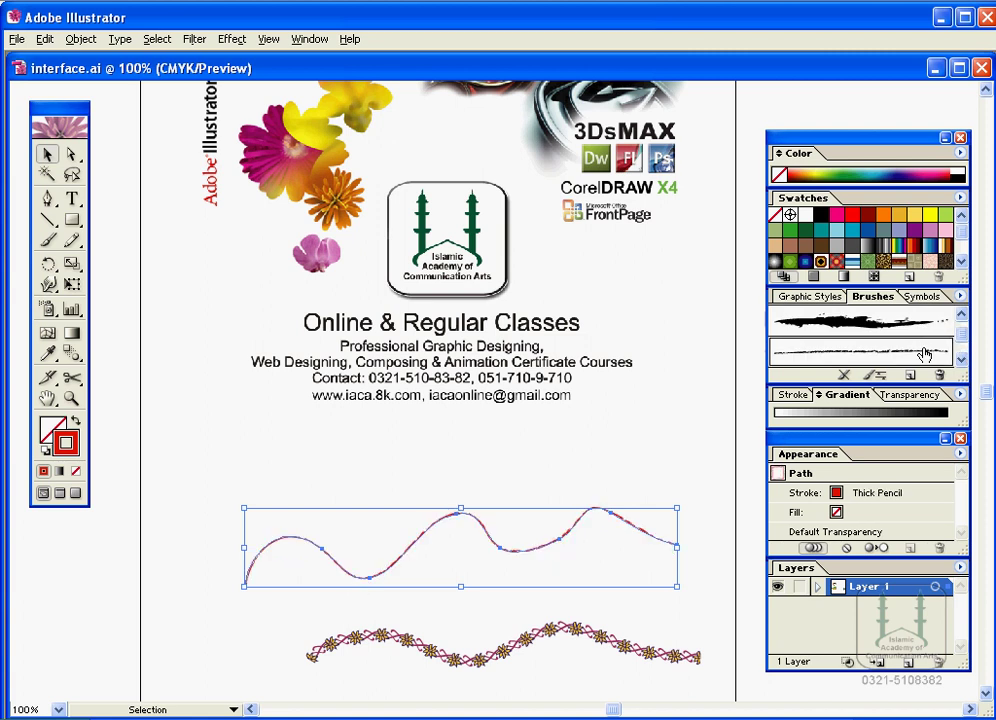
pyautogui.click(860, 321)
pyautogui.click(685, 612)
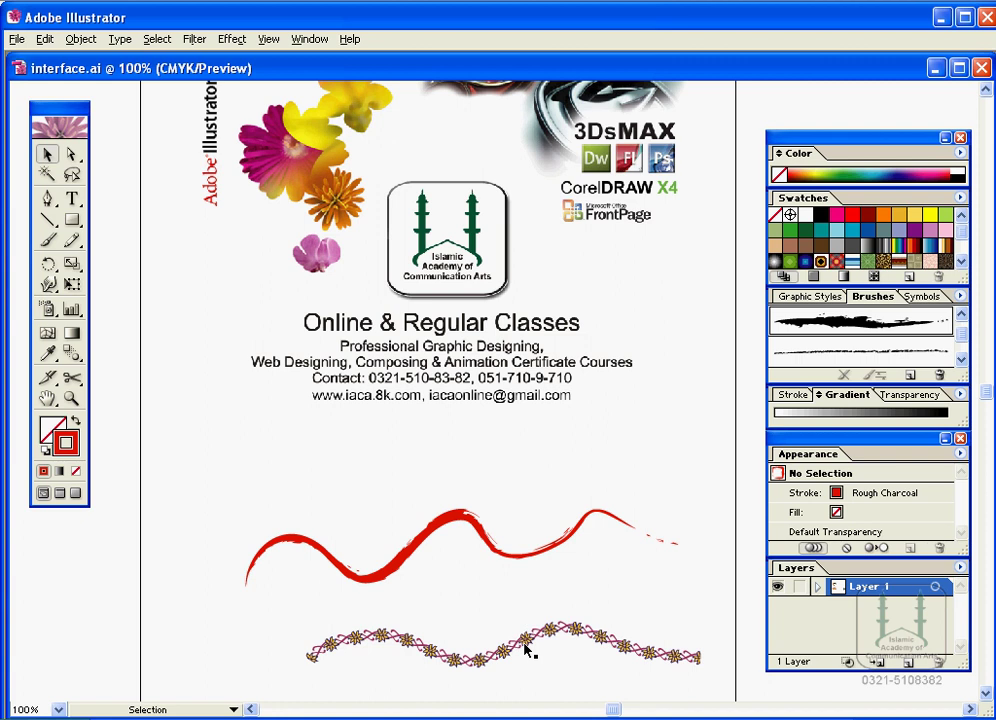
# Move the Jasmine stroke, then delete both the charcoal and Jasmine strokes.
pyautogui.moveTo(527, 647); pyautogui.dragTo(460, 634)
pyautogui.click(458, 527)
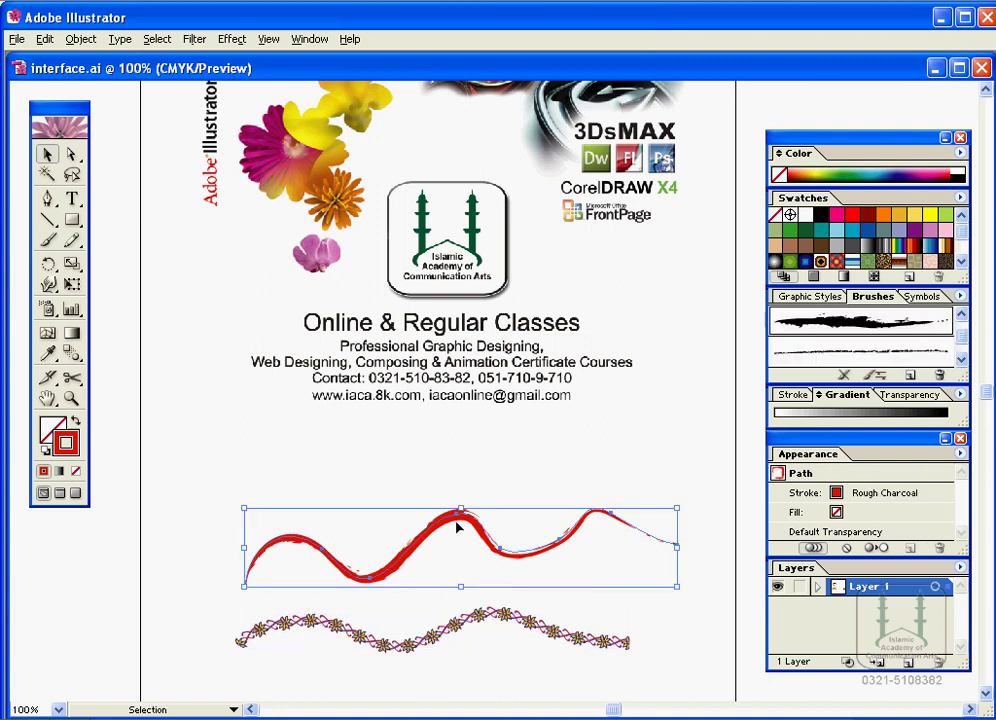
pyautogui.press('Delete')
pyautogui.click(530, 632)
pyautogui.press('Delete')
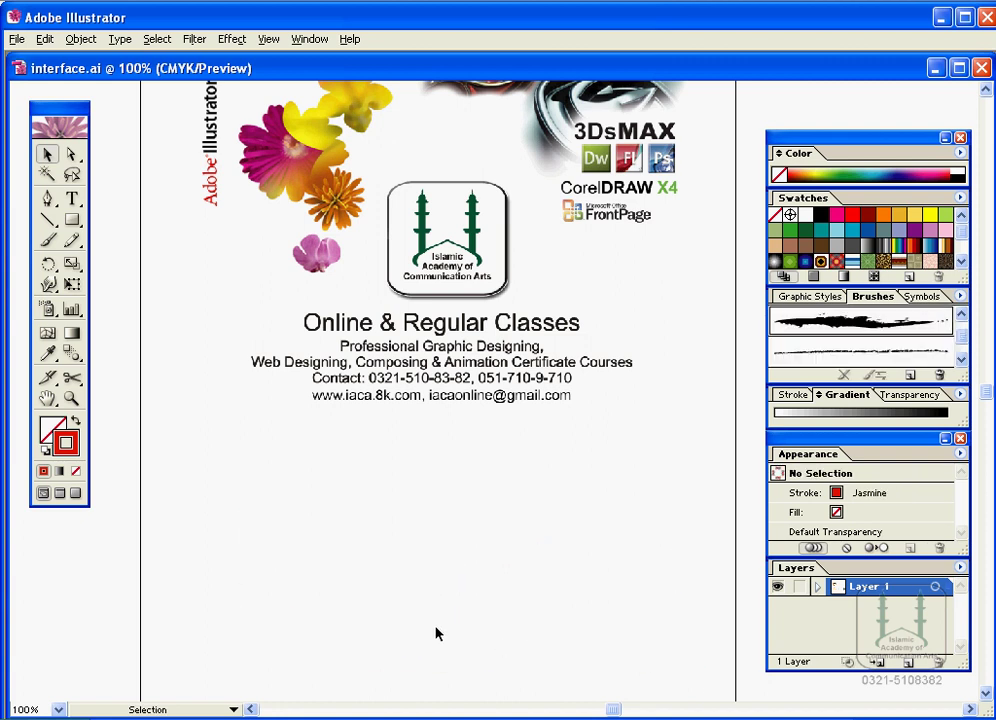
# Draw a hexagon below the contact text with a 3 pt Rough Charcoal brush stroke.
pyautogui.click(74, 223)
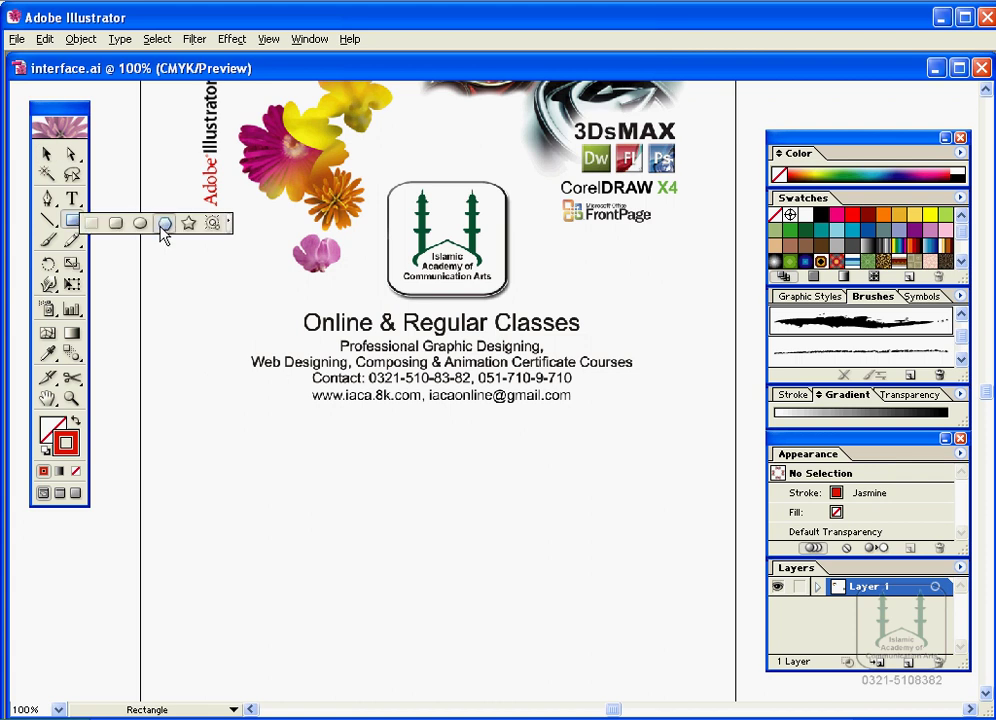
pyautogui.click(164, 223)
pyautogui.moveTo(386, 543)
pyautogui.mouseDown()
pyautogui.moveTo(436, 577)
pyautogui.moveTo(440, 627)
pyautogui.mouseUp()
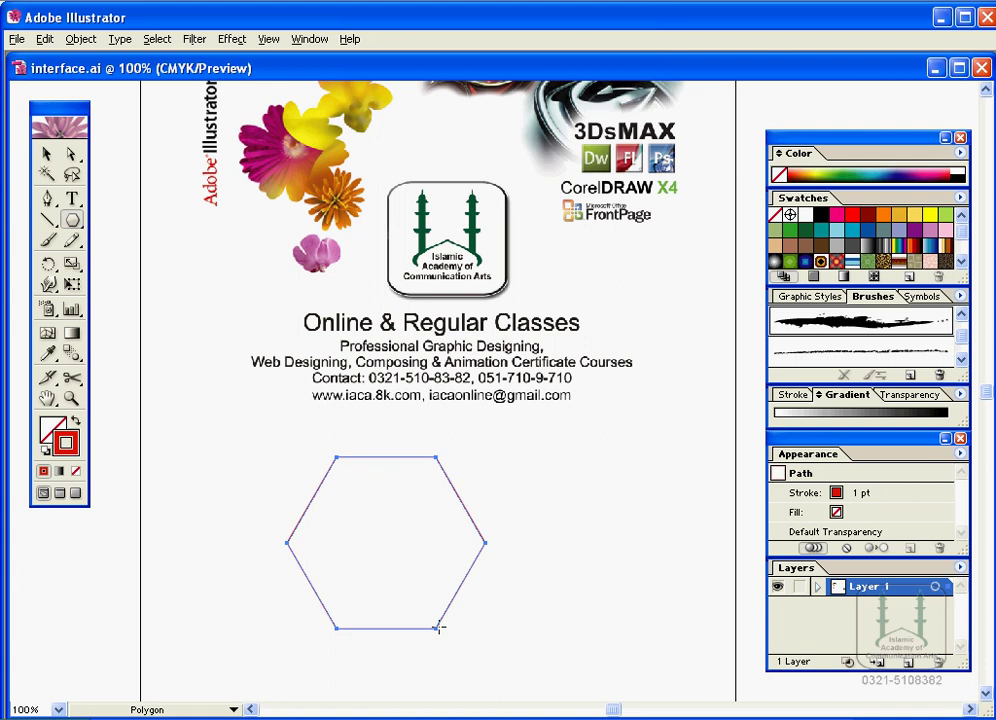
pyautogui.click(860, 321)
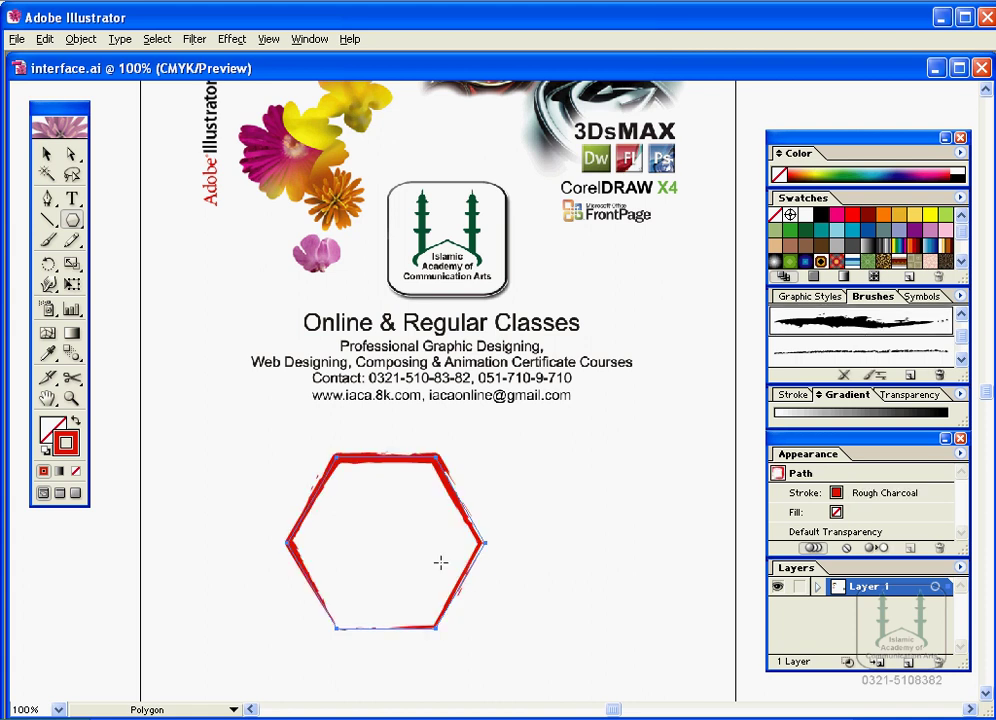
pyautogui.click(793, 396)
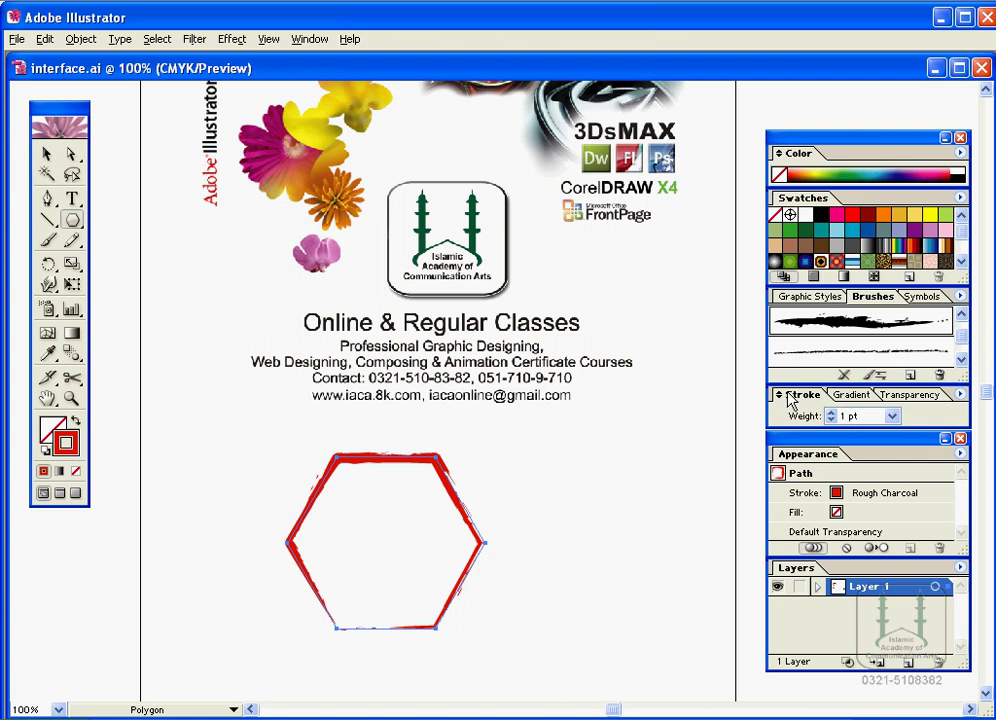
pyautogui.click(888, 415)
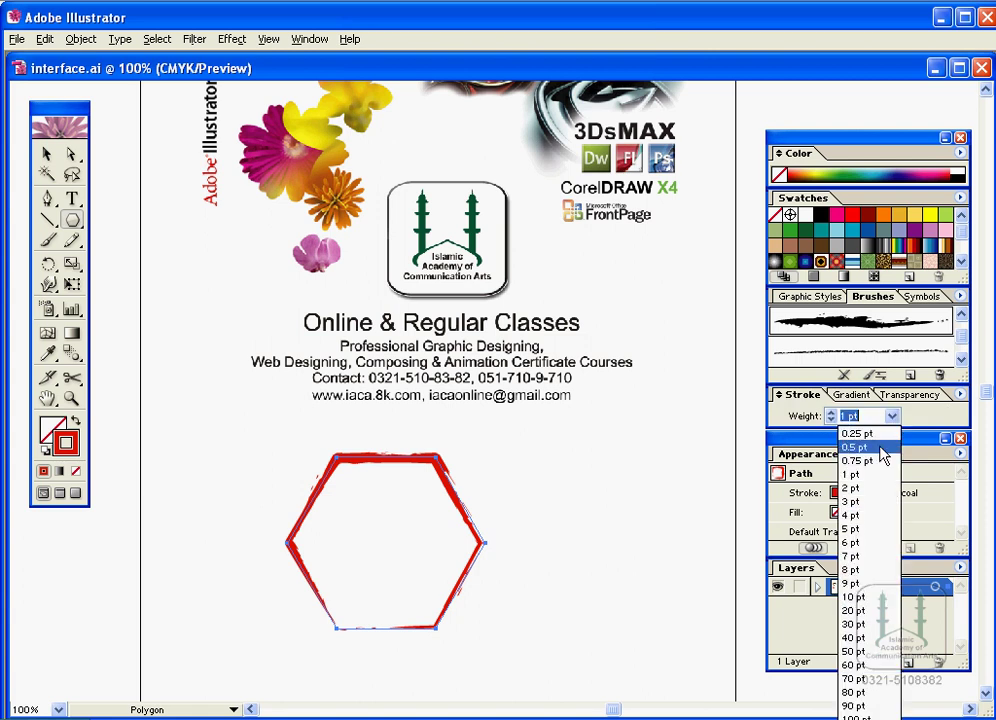
pyautogui.click(869, 500)
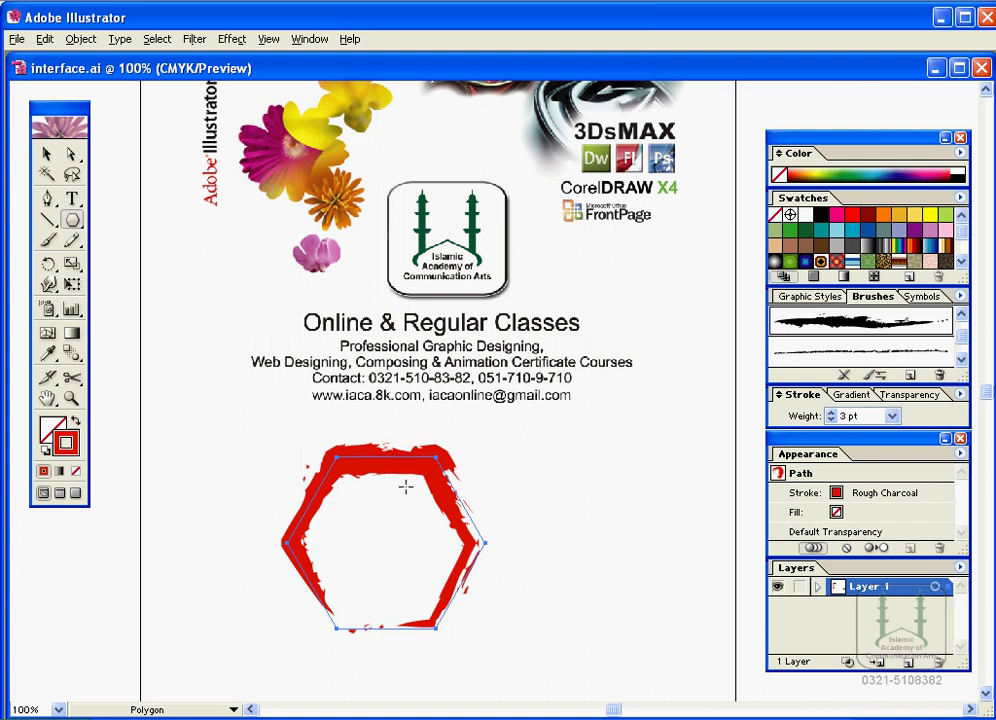
# Try Watercolor Stroke and then Fude on the hexagon, thinning the stroke to 1 pt.
pyautogui.scroll(-2, 945, 345)
pyautogui.click(918, 325)
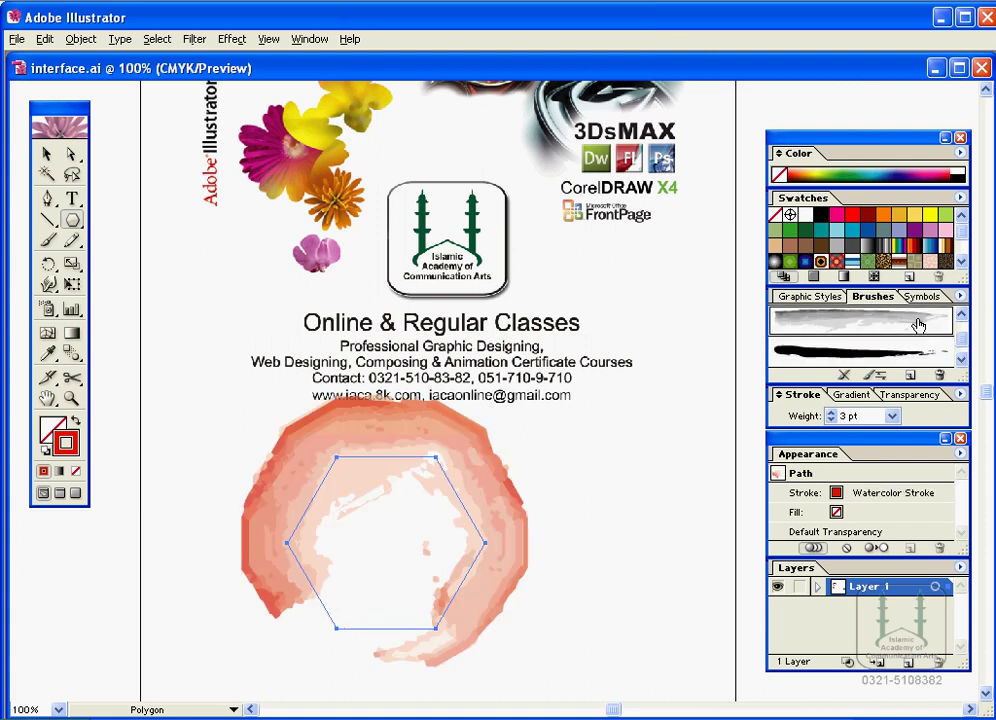
pyautogui.click(856, 352)
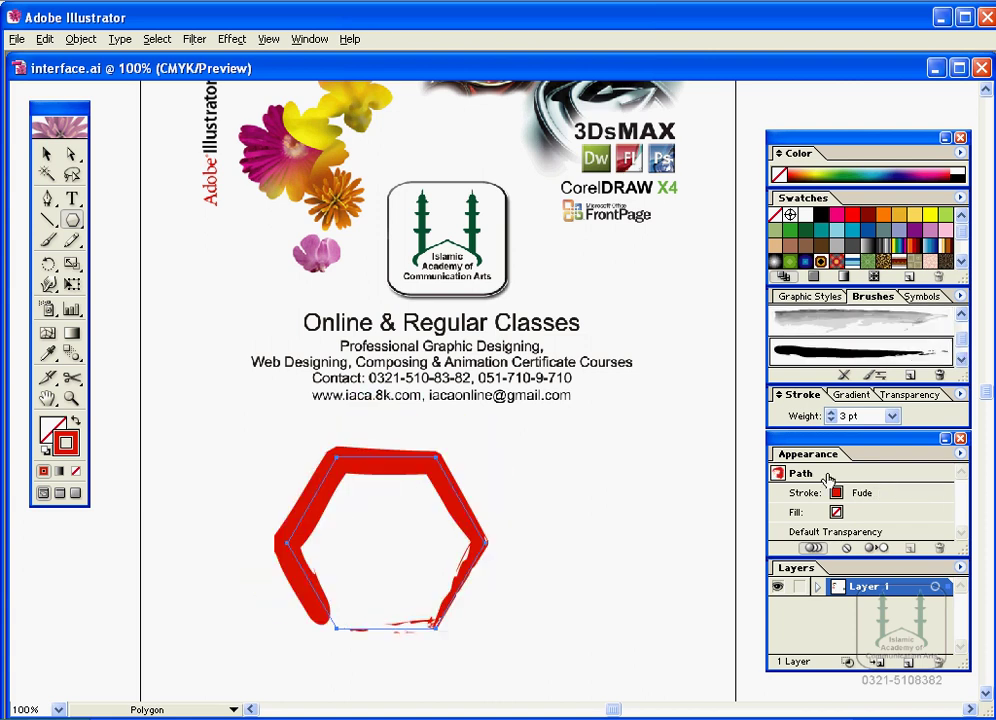
pyautogui.click(892, 416)
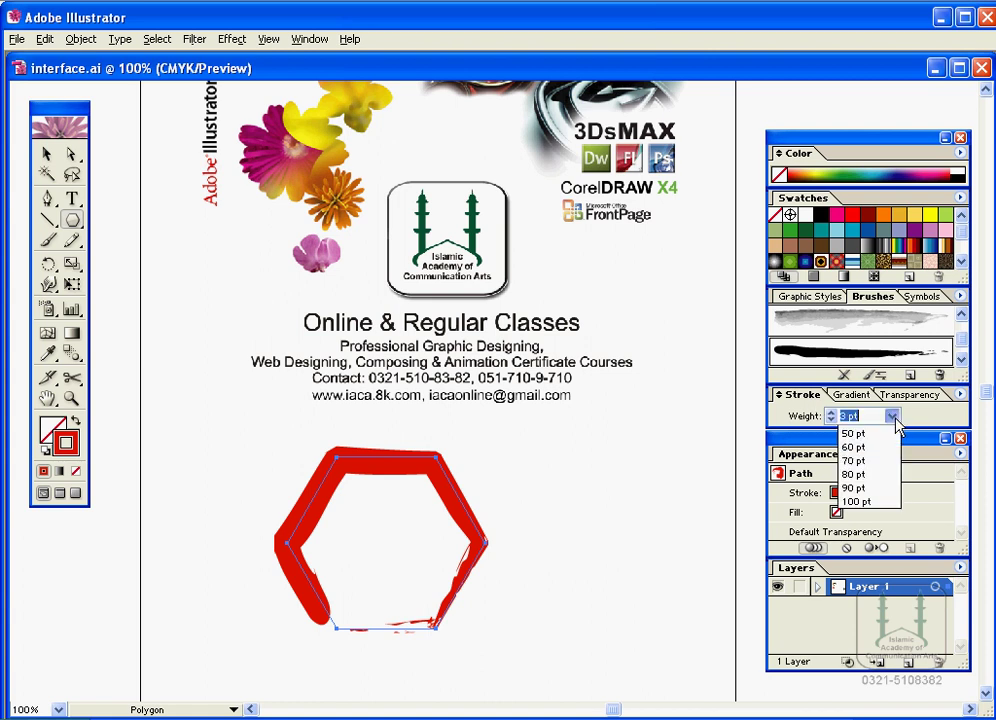
pyautogui.click(879, 476)
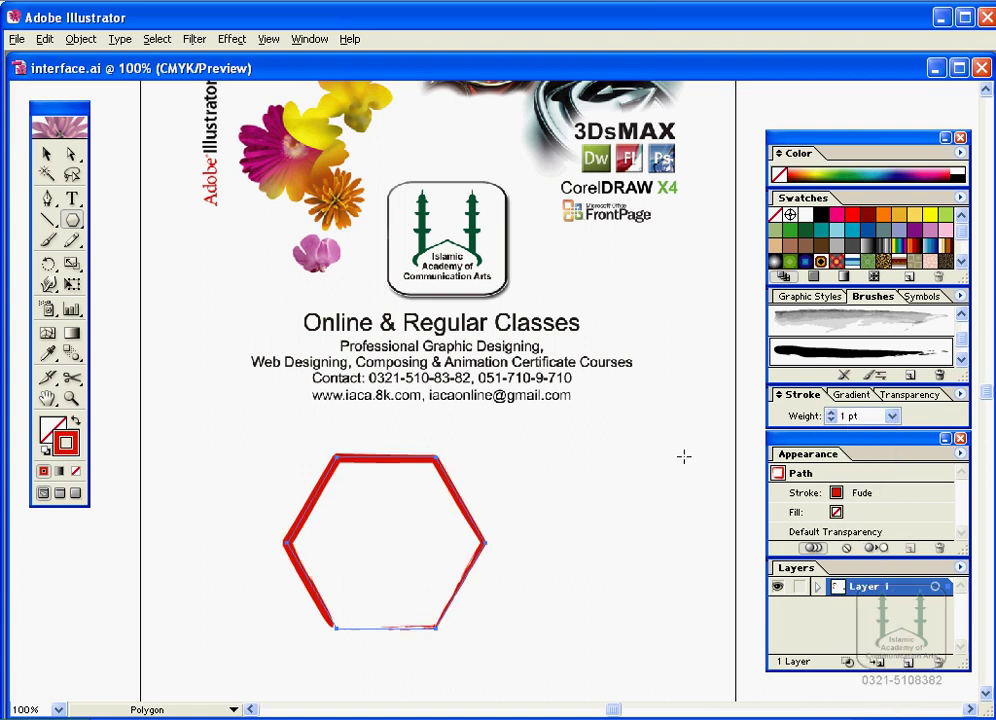
# Stroke the hexagon with the Ferns brush and reselect it.
pyautogui.click(962, 347)
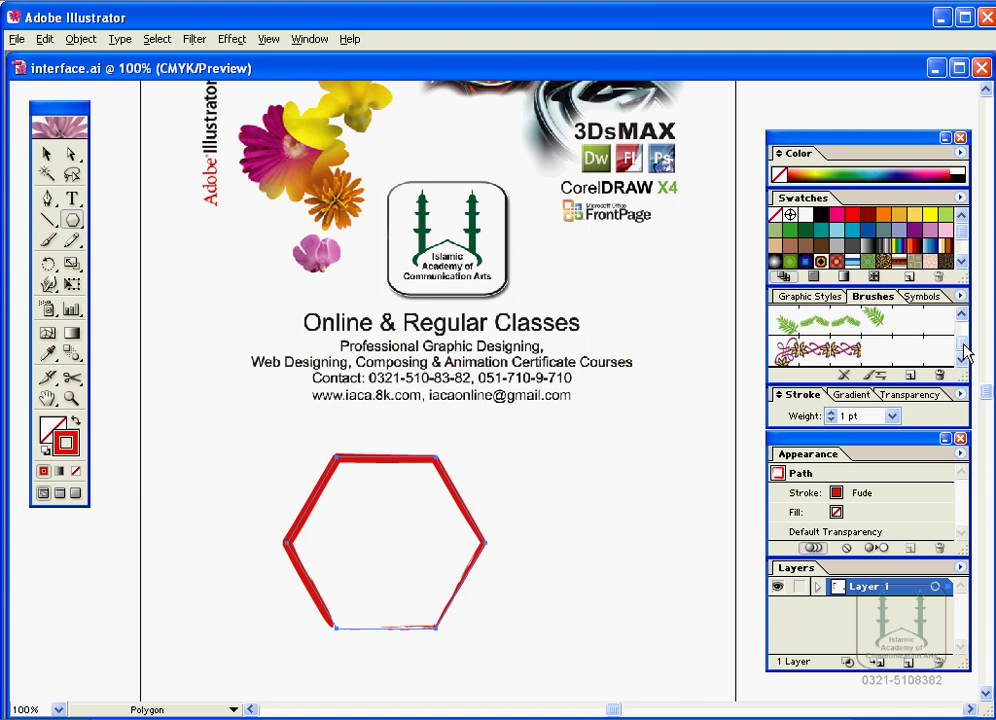
pyautogui.click(889, 321)
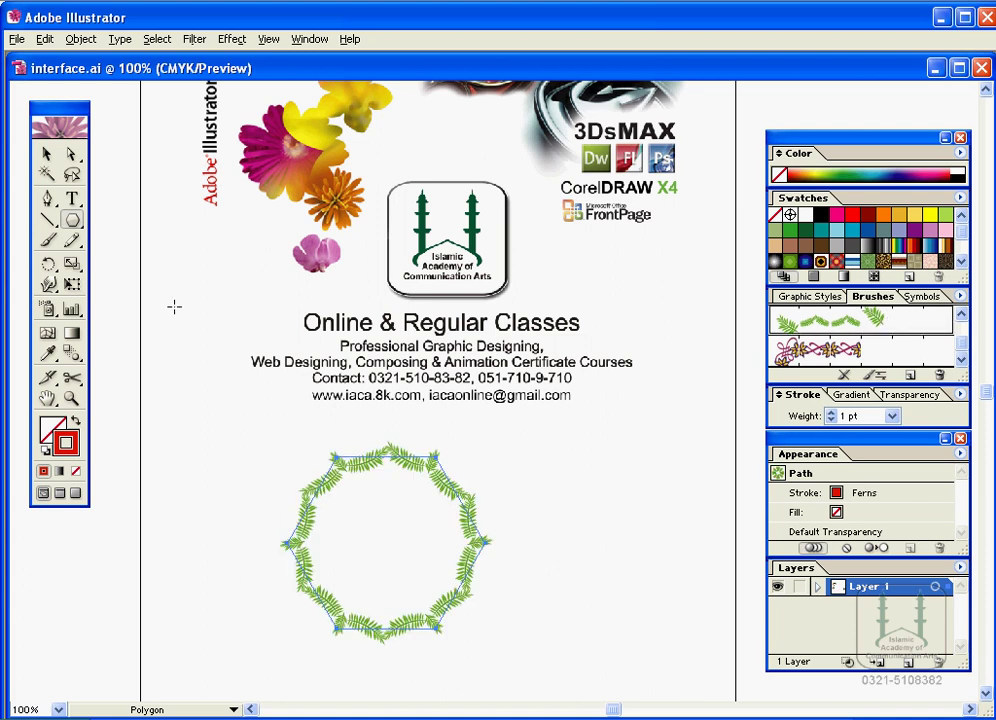
pyautogui.click(46, 153)
pyautogui.click(413, 658)
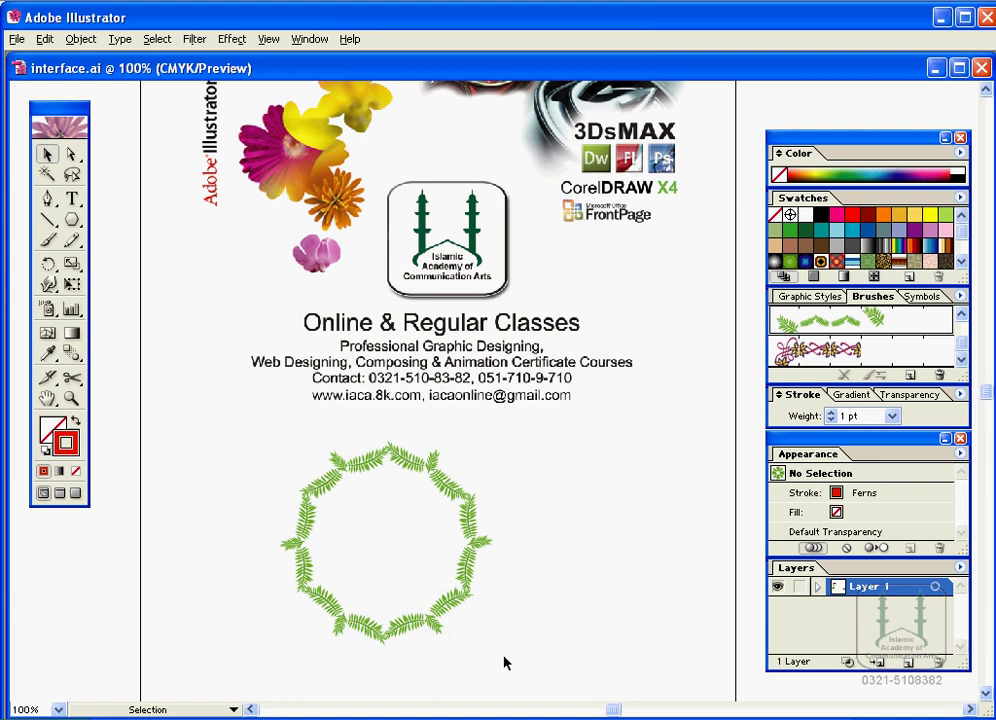
pyautogui.click(310, 507)
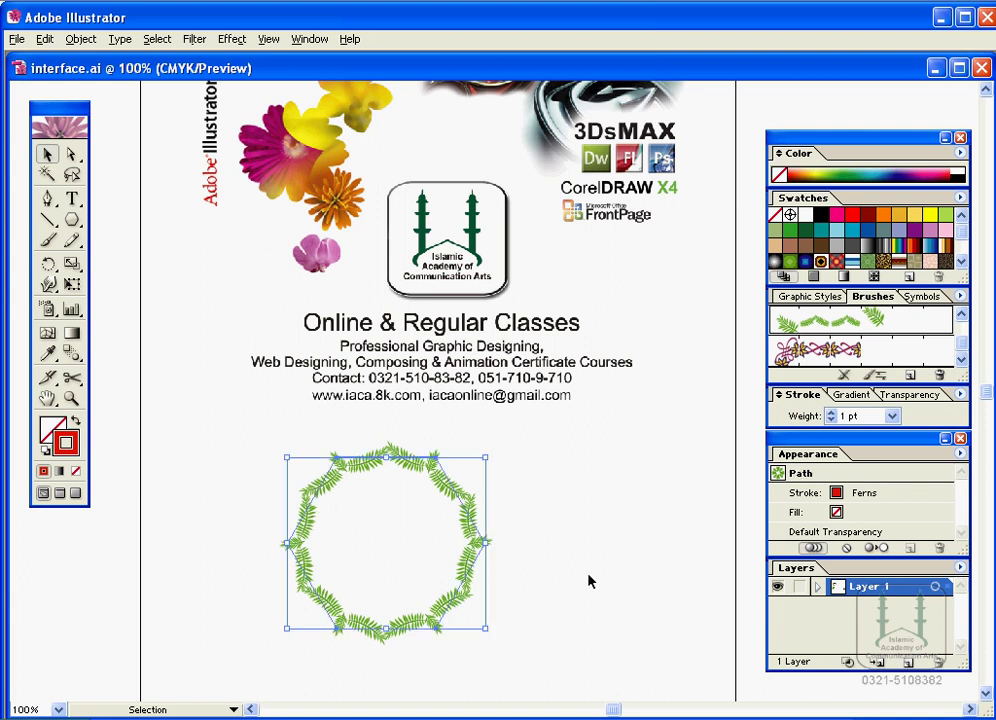
# Delete the fern polygon and draw a star stroked with Jasmine, then Ferns.
pyautogui.press('Delete')
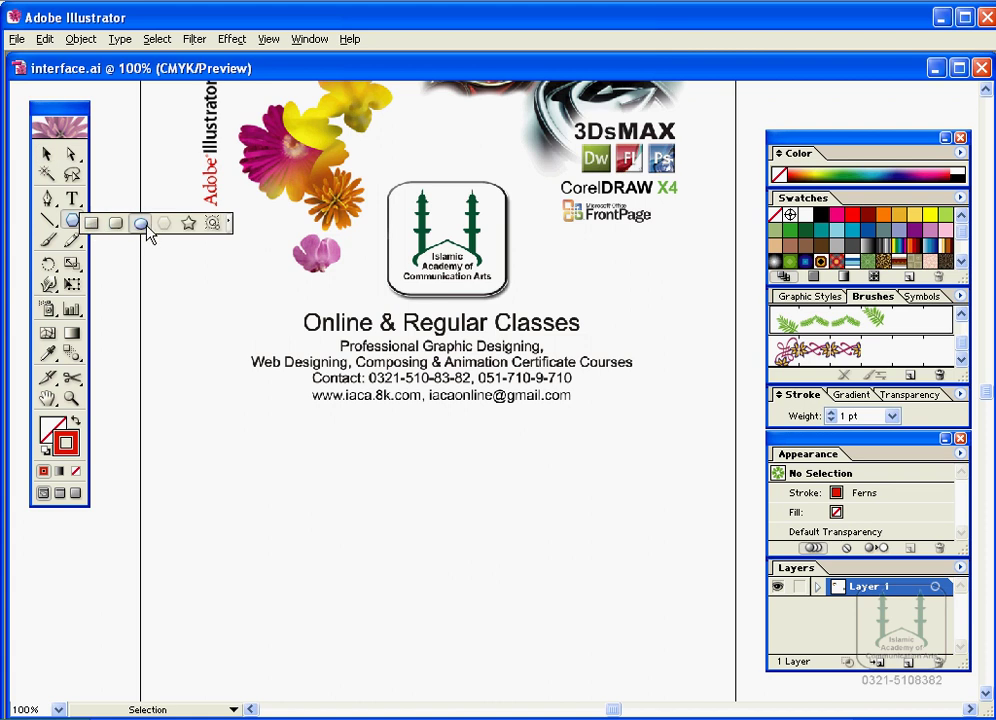
pyautogui.moveTo(80, 224); pyautogui.dragTo(189, 222)
pyautogui.moveTo(436, 555); pyautogui.dragTo(472, 634)
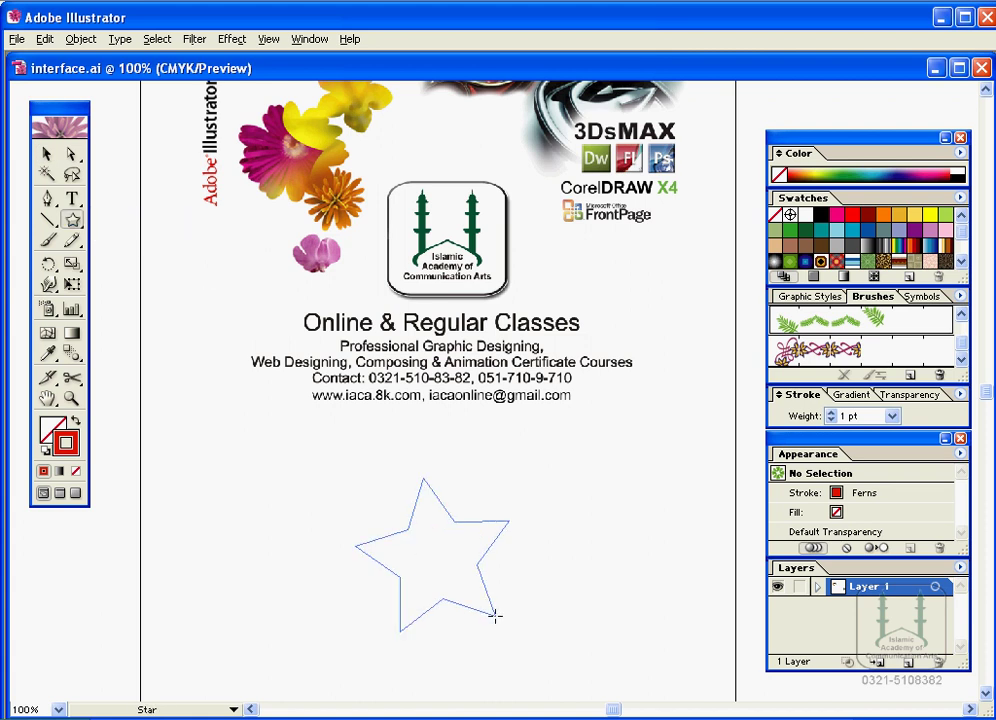
pyautogui.click(824, 349)
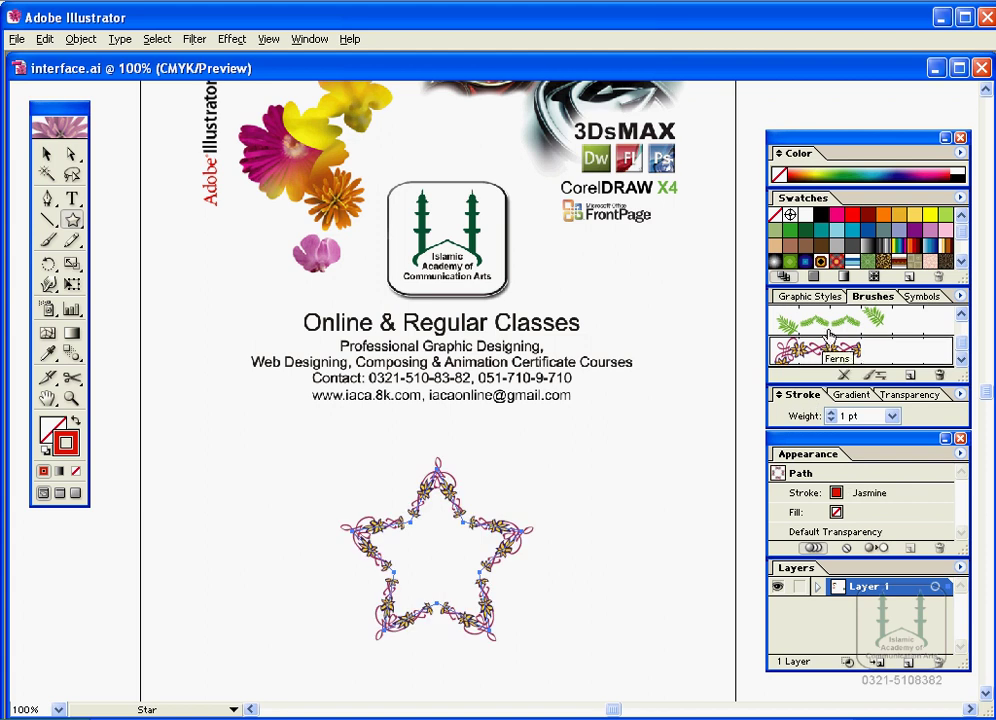
pyautogui.click(828, 330)
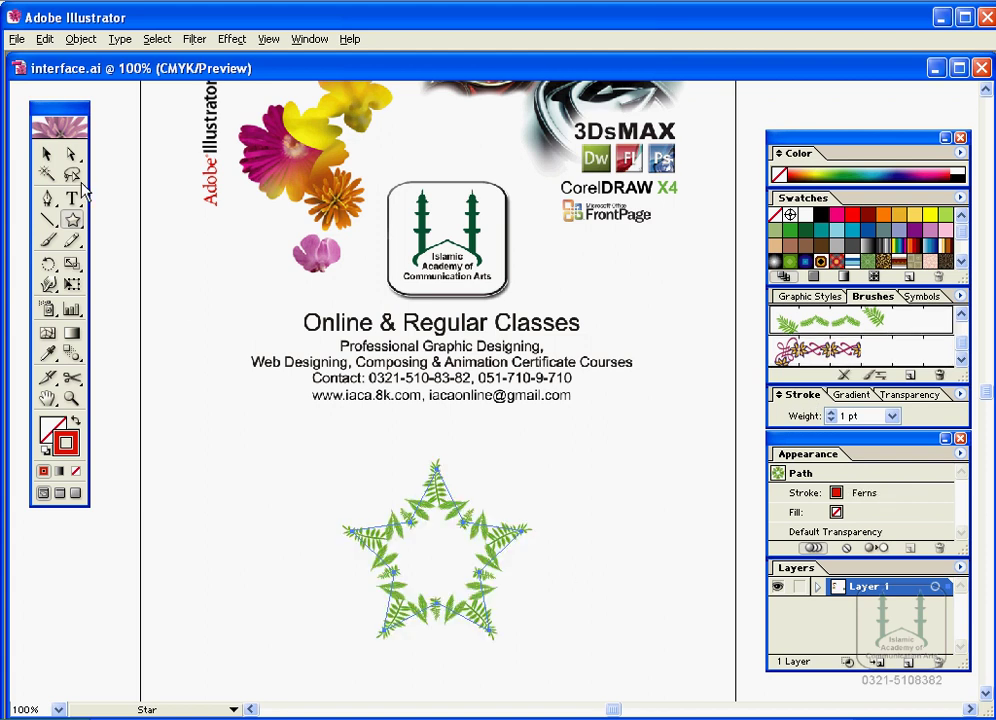
# Select the fern-stroked star and delete it.
pyautogui.click(46, 153)
pyautogui.click(430, 560)
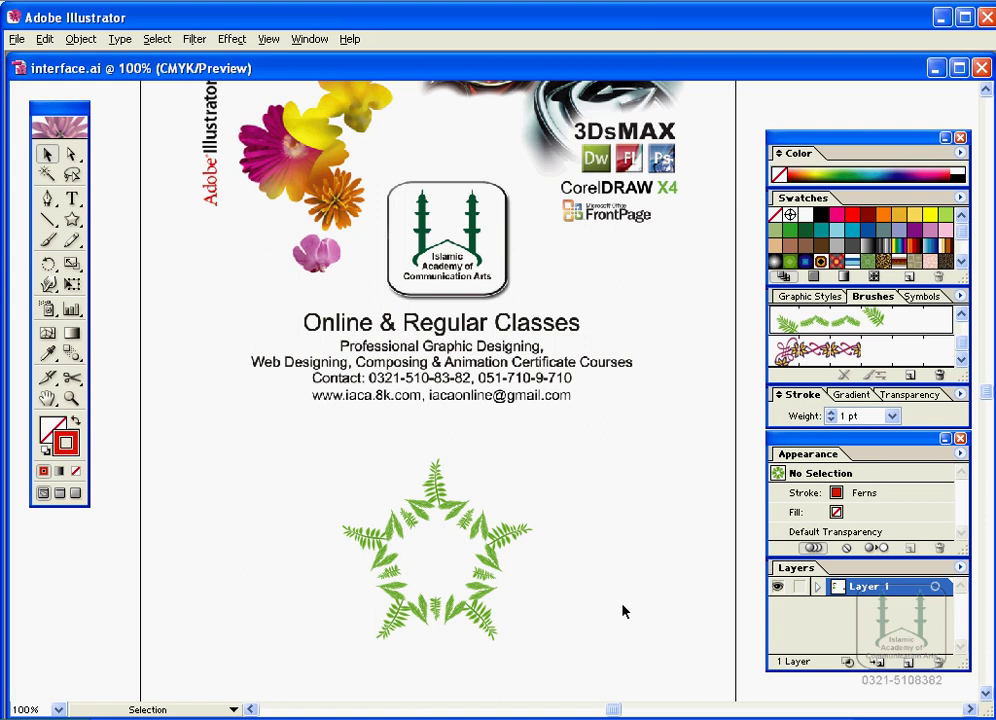
pyautogui.click(497, 563)
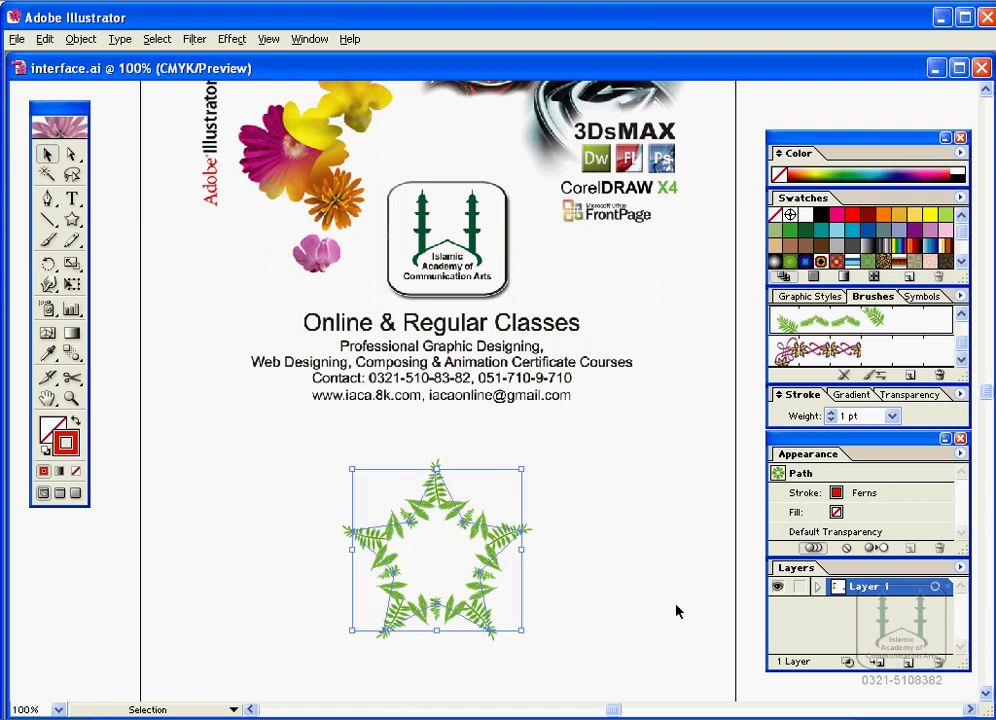
pyautogui.press('Delete')
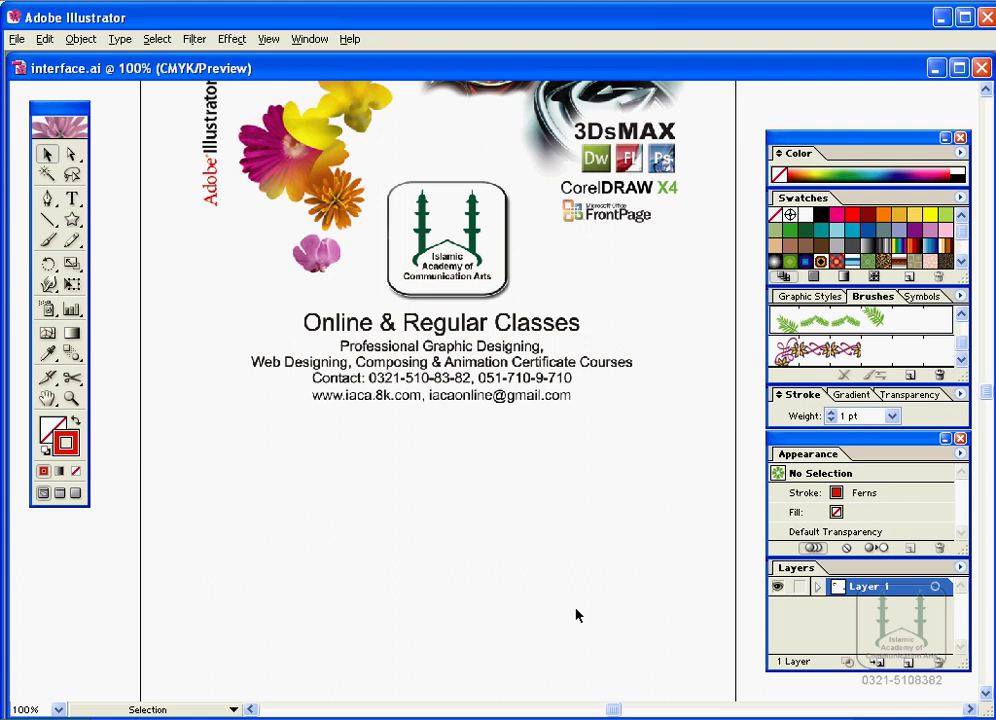
# Draw a square below the flyer text and fill it green (#0CAA0C).
pyautogui.click(72, 222)
pyautogui.click(92, 223)
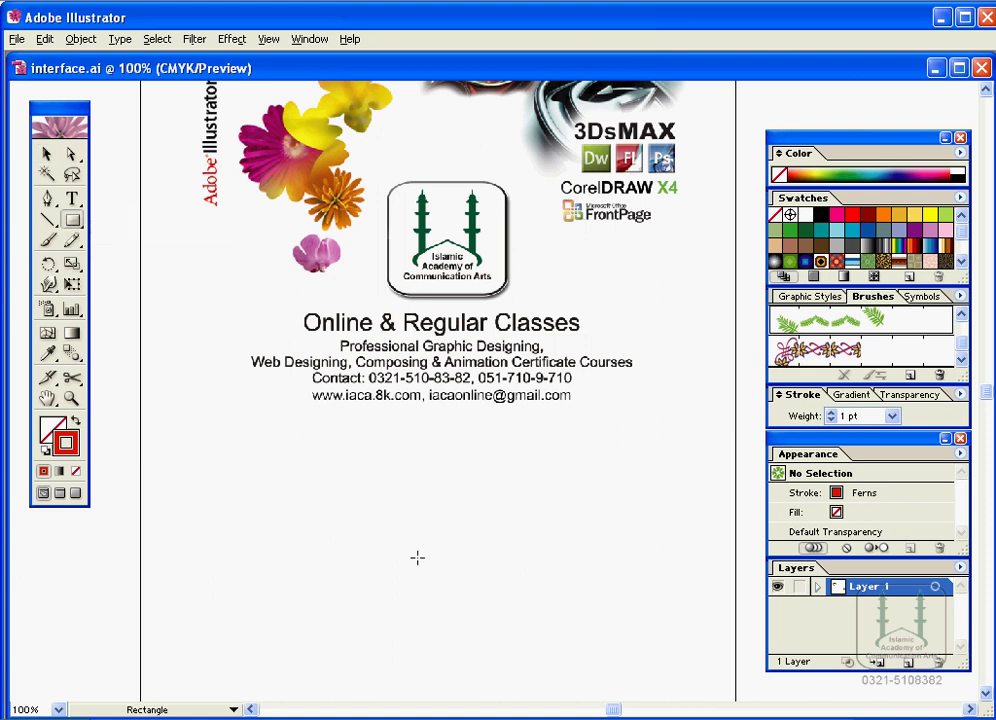
pyautogui.moveTo(387, 527); pyautogui.dragTo(532, 601)
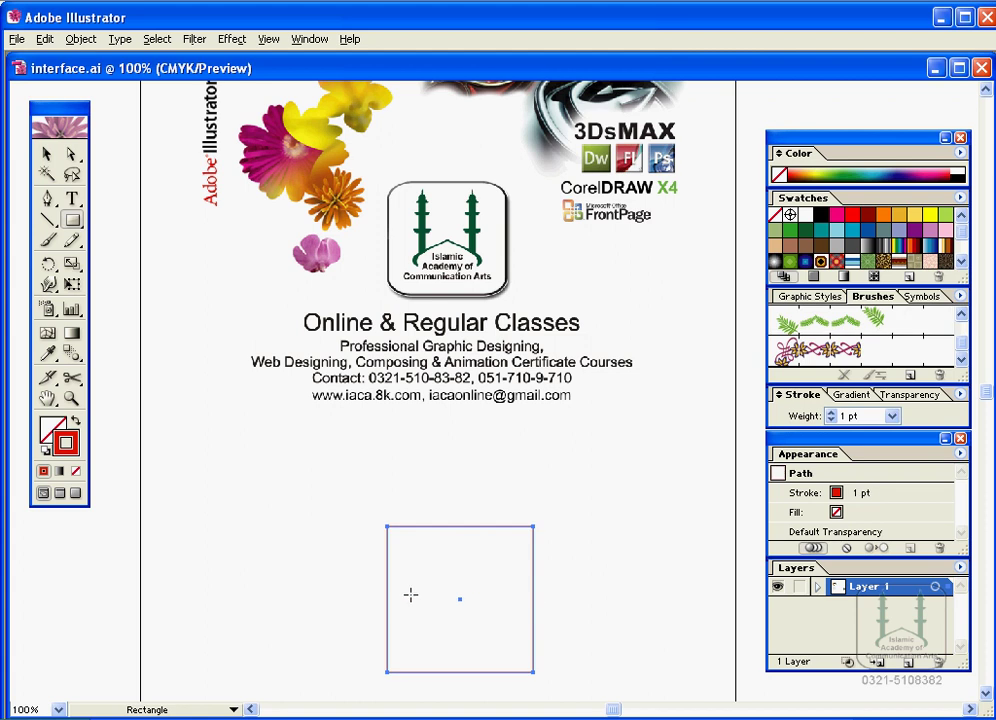
pyautogui.doubleClick(52, 428)
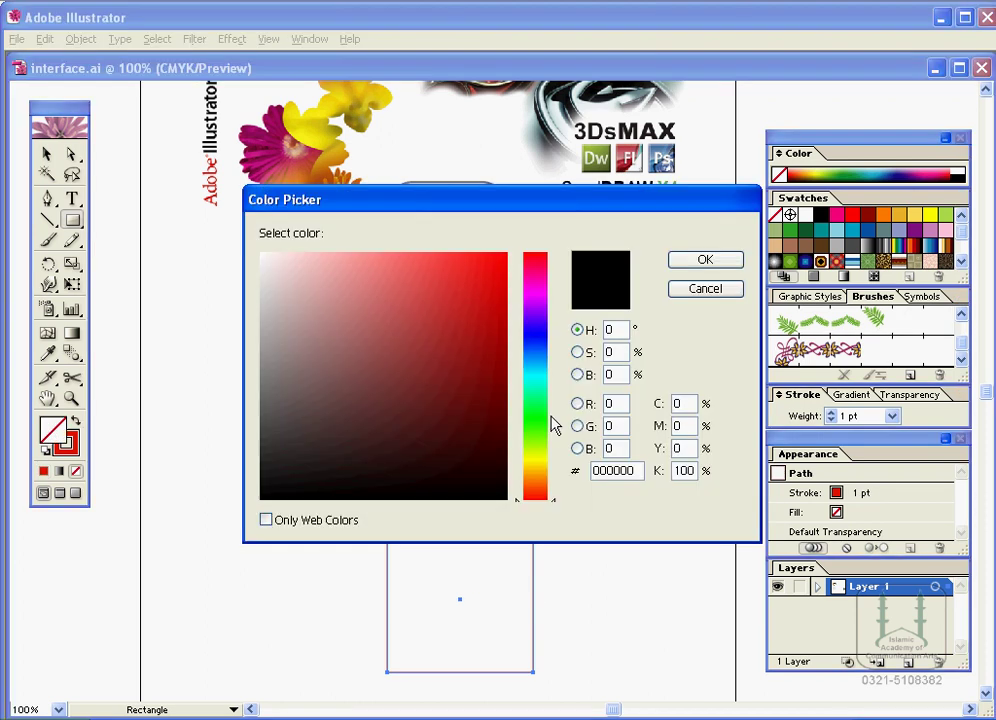
pyautogui.click(540, 421)
pyautogui.click(490, 334)
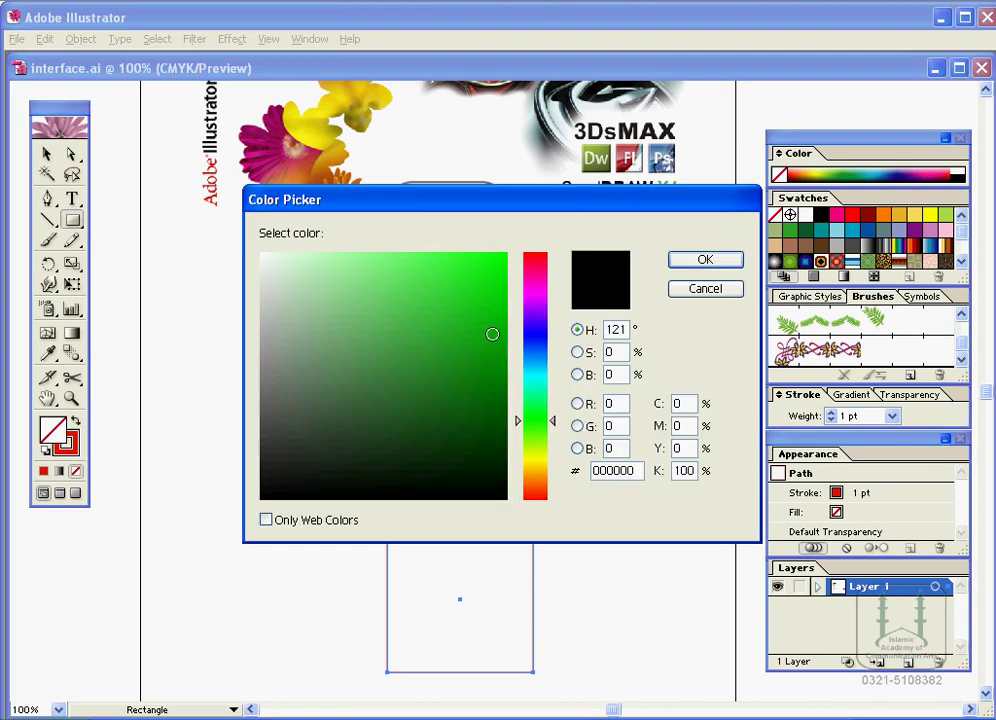
pyautogui.click(705, 260)
# Move the green square up and left and give it a 5 pt outline.
pyautogui.click(47, 154)
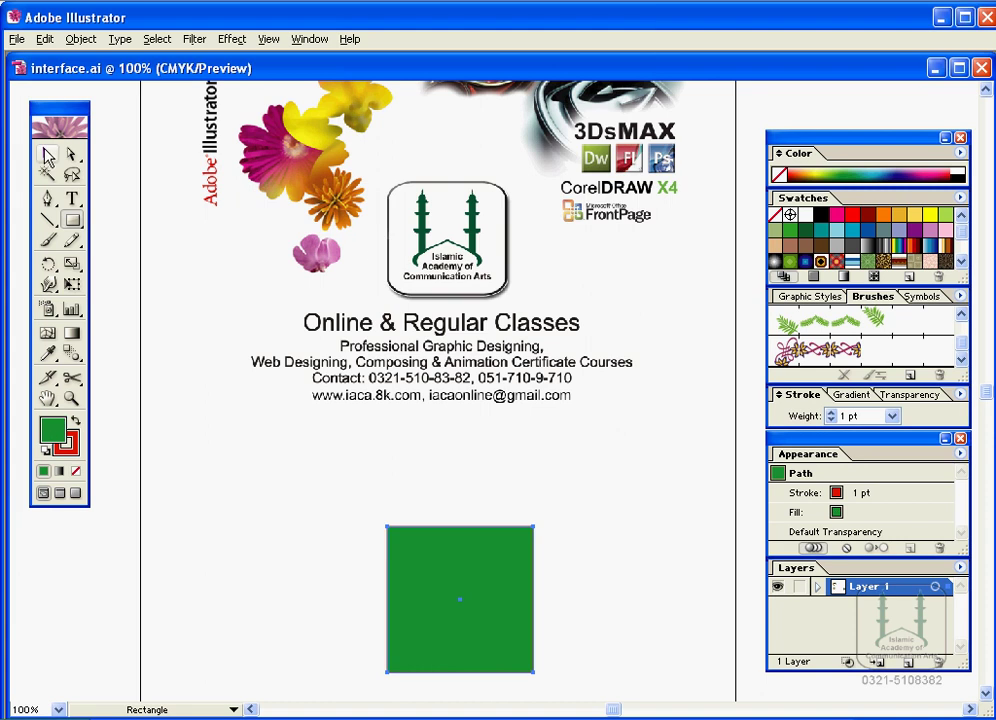
pyautogui.moveTo(500, 634); pyautogui.dragTo(470, 598)
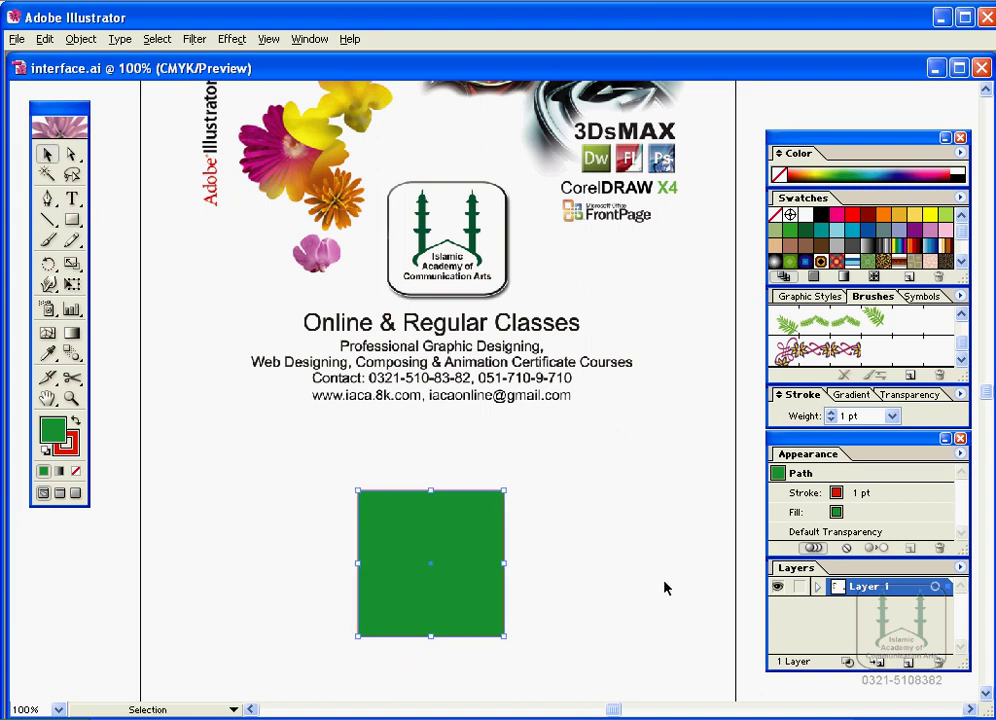
pyautogui.click(893, 416)
pyautogui.click(860, 535)
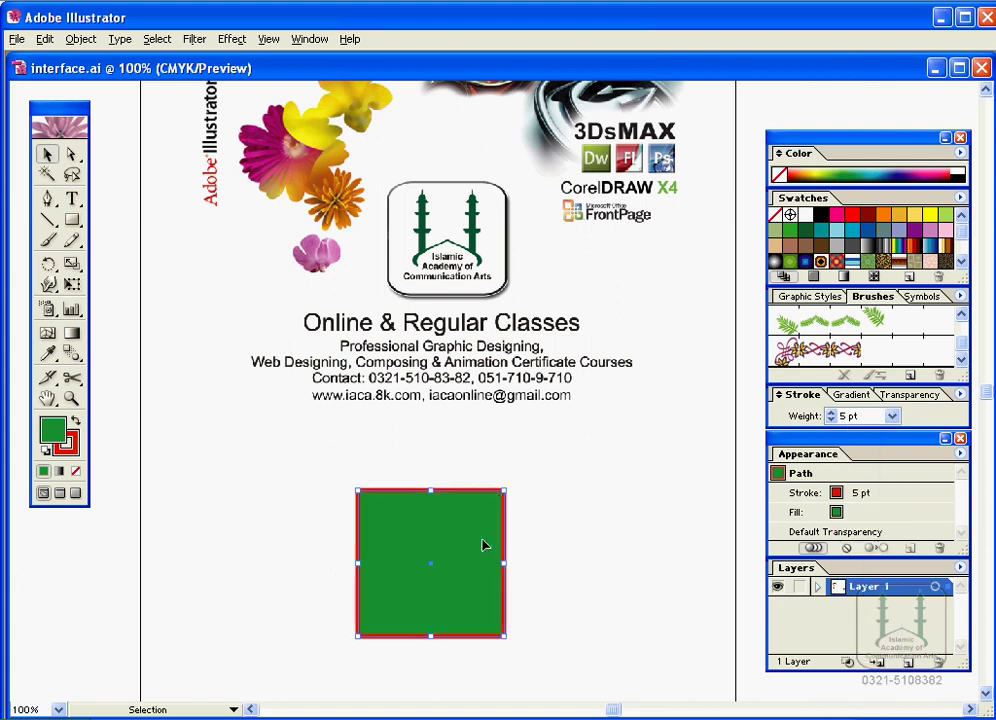
# Set the square's outline to 1 pt with the Ferns brush.
pyautogui.click(893, 416)
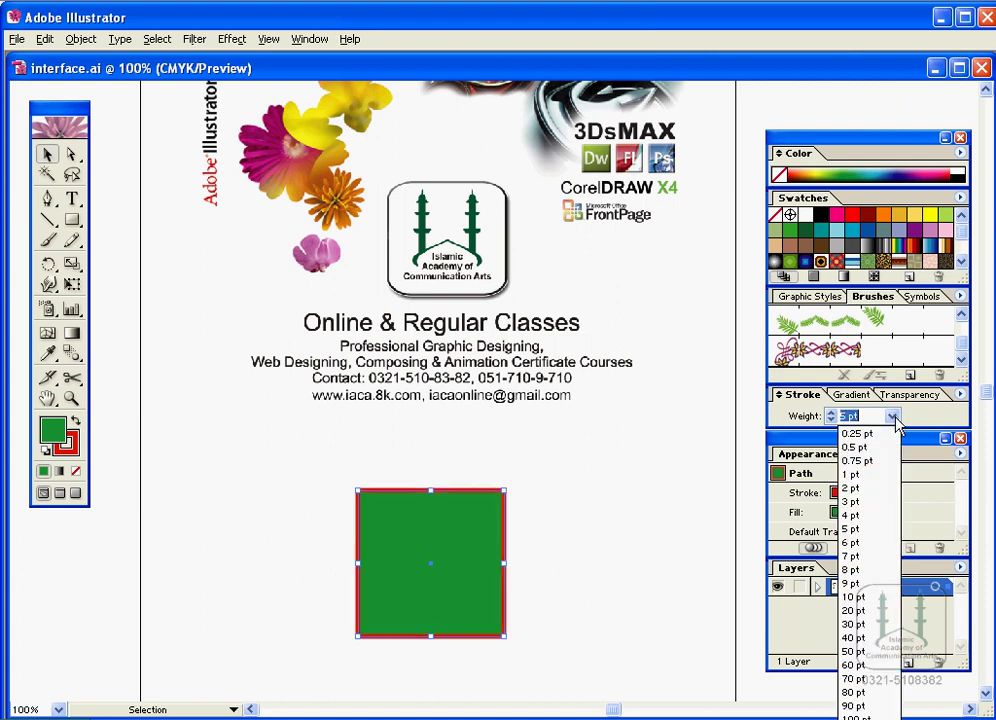
pyautogui.click(878, 474)
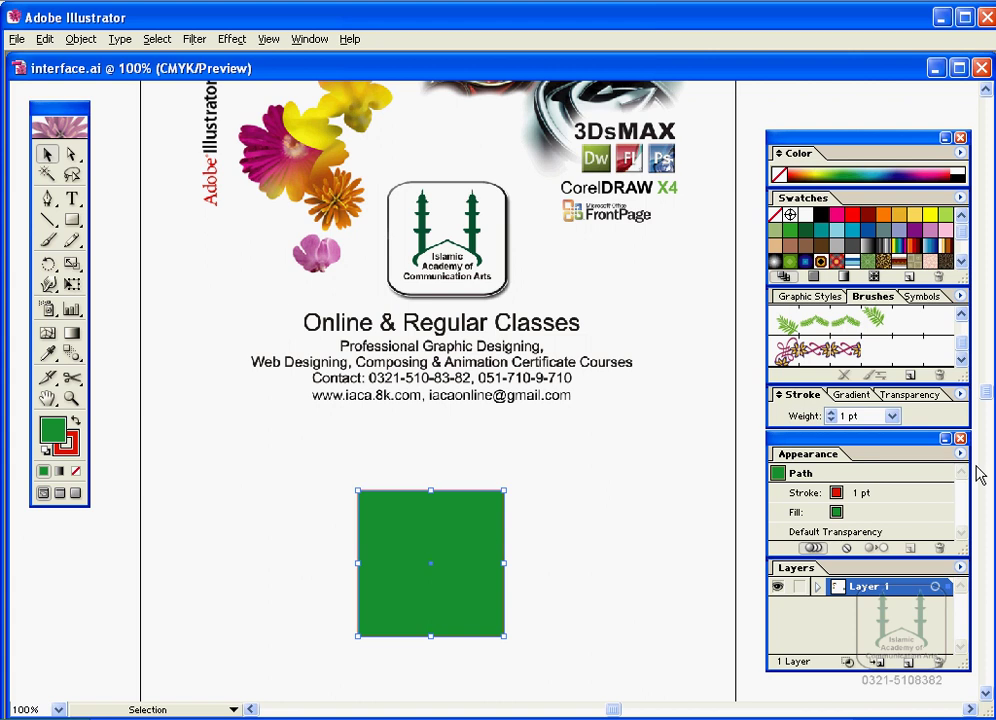
pyautogui.click(830, 320)
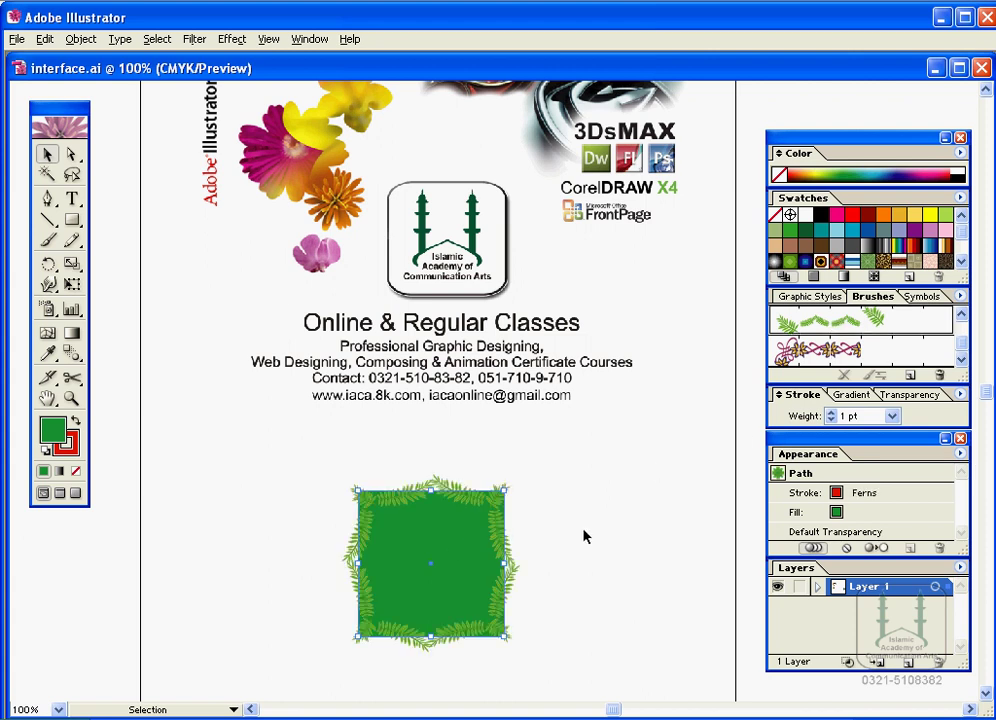
# Change the square's fill to pale green D0F7D7 and reselect it.
pyautogui.doubleClick(55, 433)
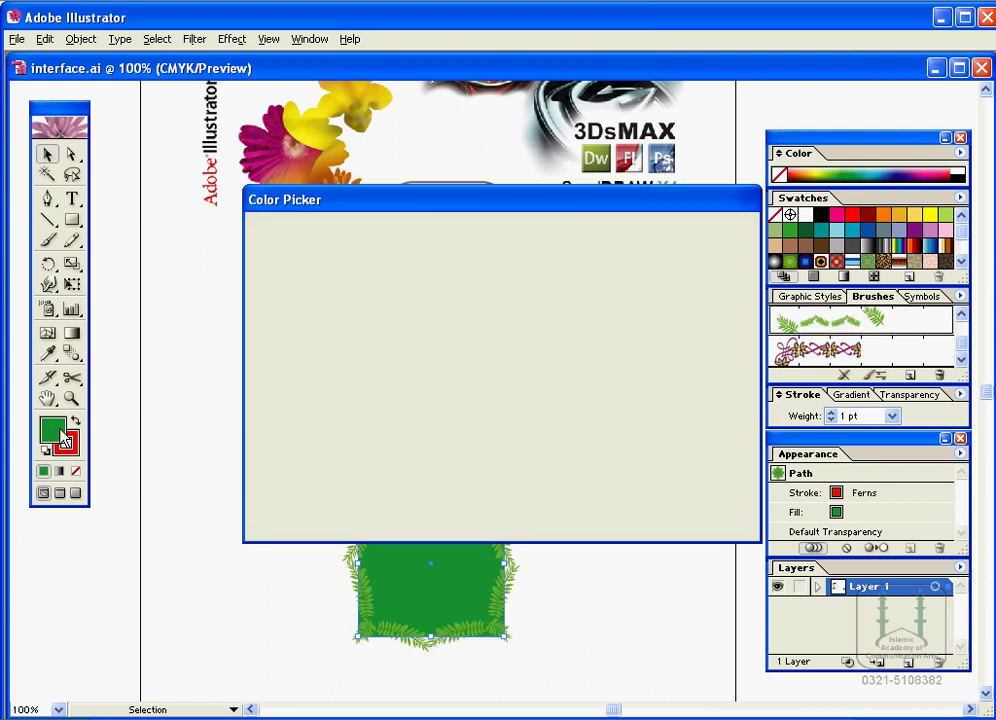
pyautogui.moveTo(314, 276); pyautogui.dragTo(298, 260)
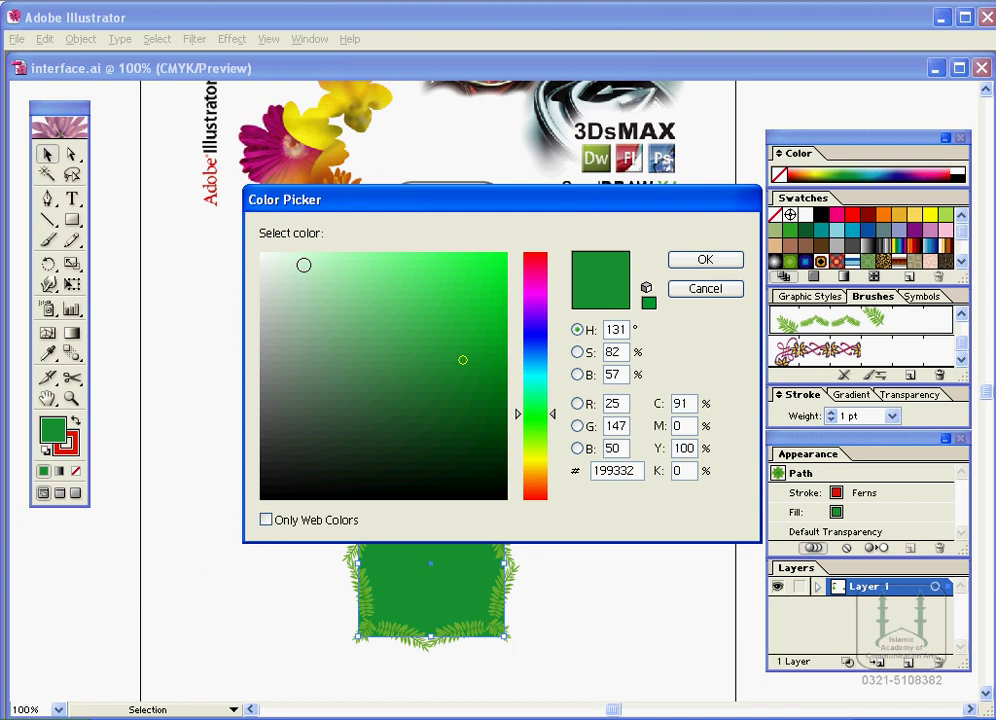
pyautogui.click(705, 260)
pyautogui.click(558, 645)
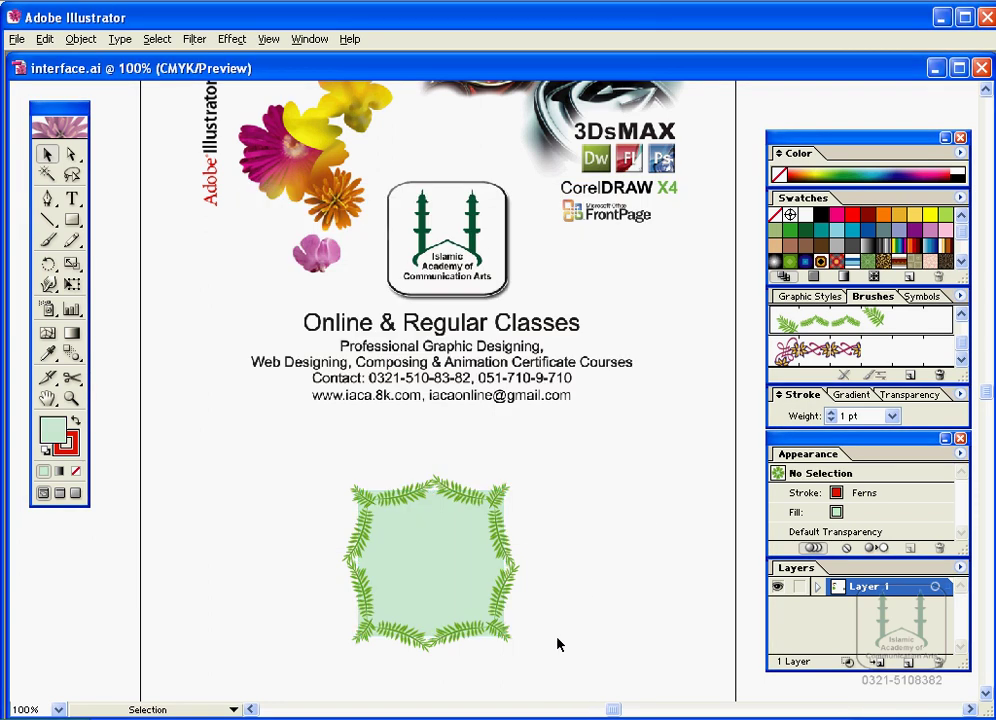
pyautogui.click(509, 571)
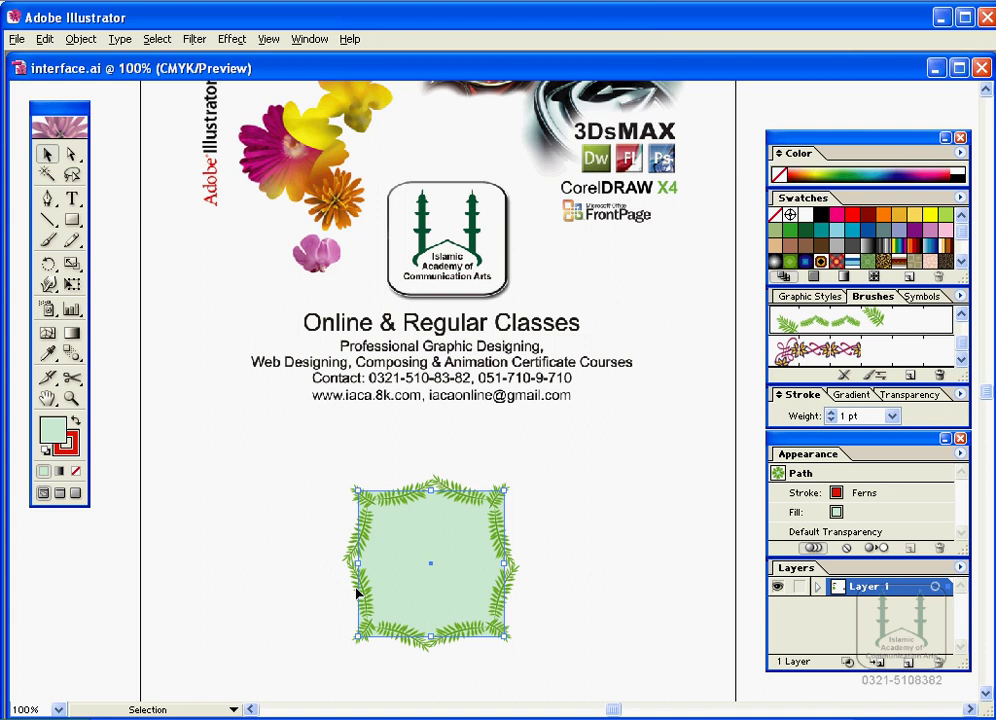
# Switch the square's border to Jasmine and open the Brushes panel menu for brush libraries.
pyautogui.click(815, 352)
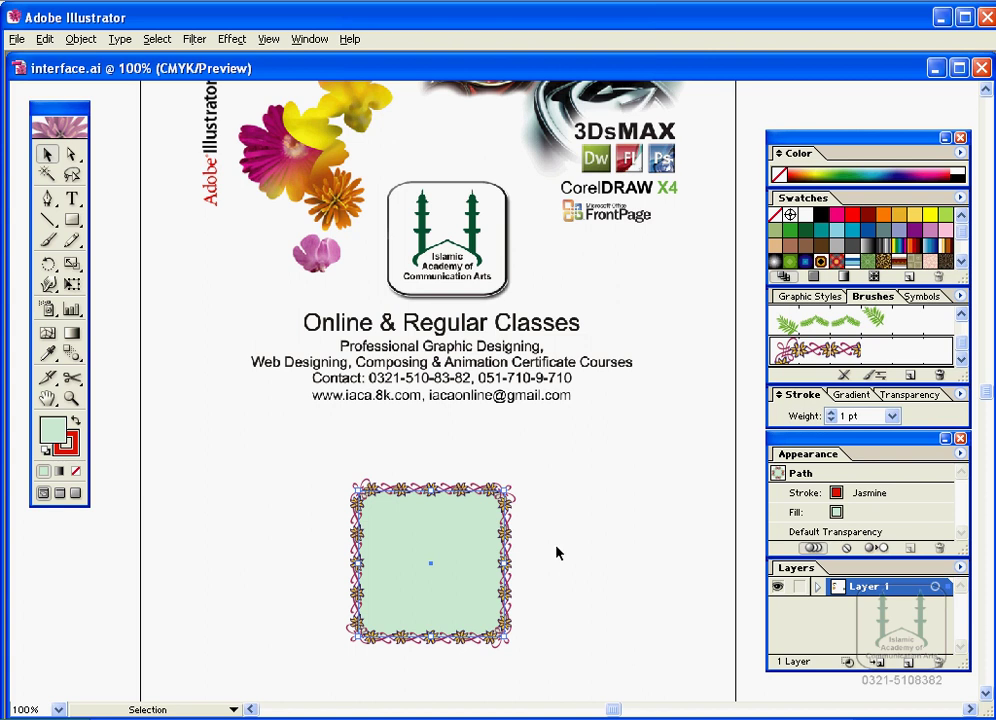
pyautogui.click(960, 298)
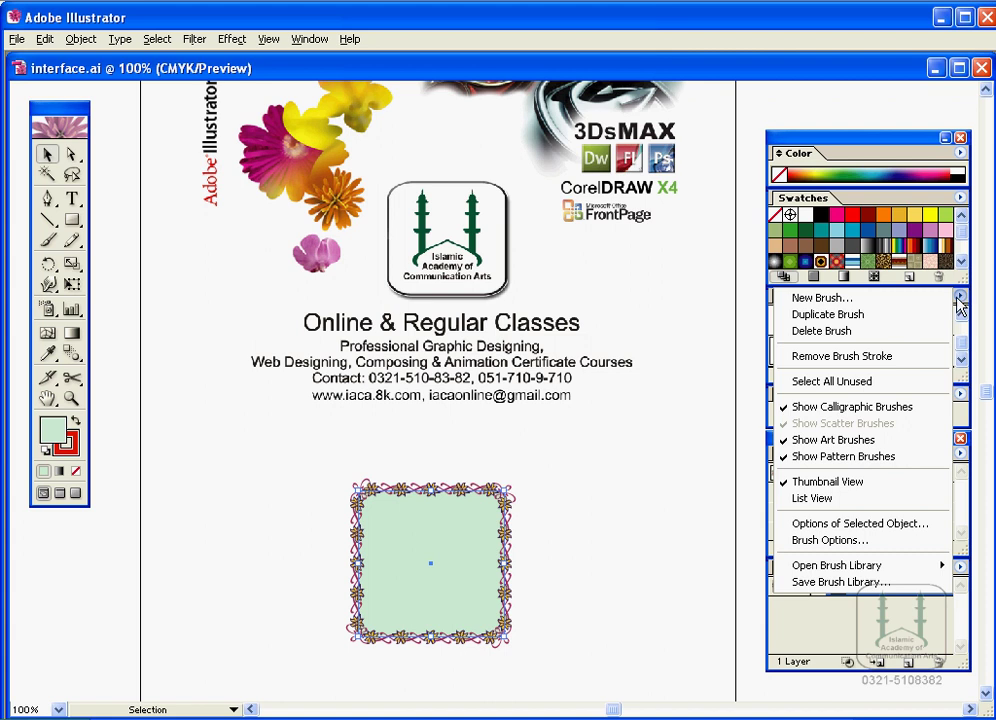
pyautogui.moveTo(837, 565)
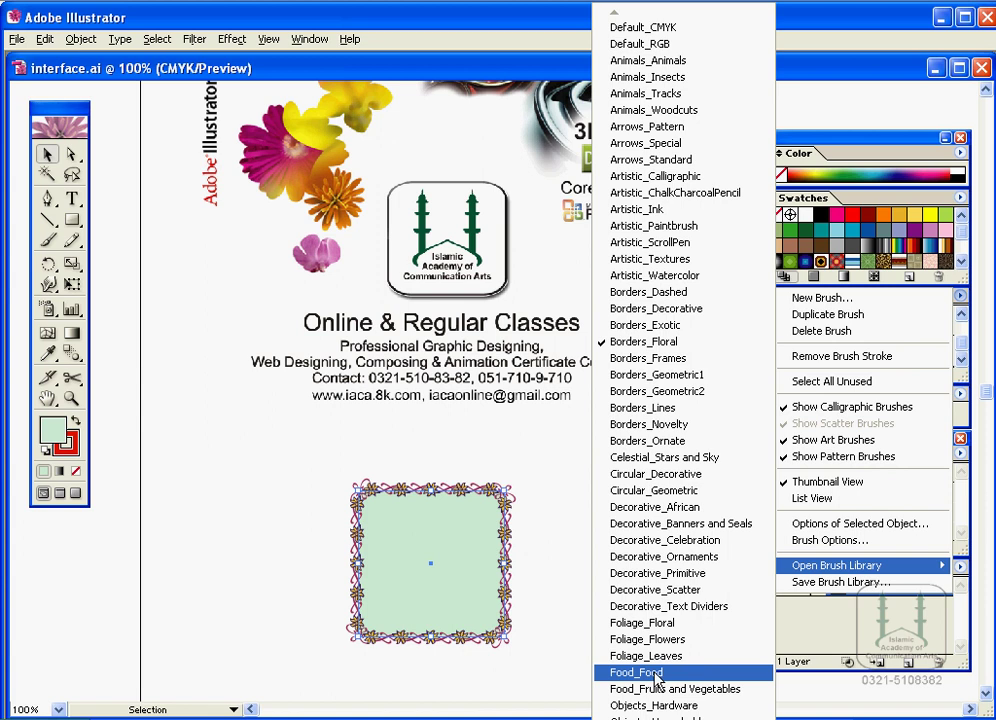
# Open the Food_Food brush library, then enlarge, widen and move its panel higher.
pyautogui.click(656, 677)
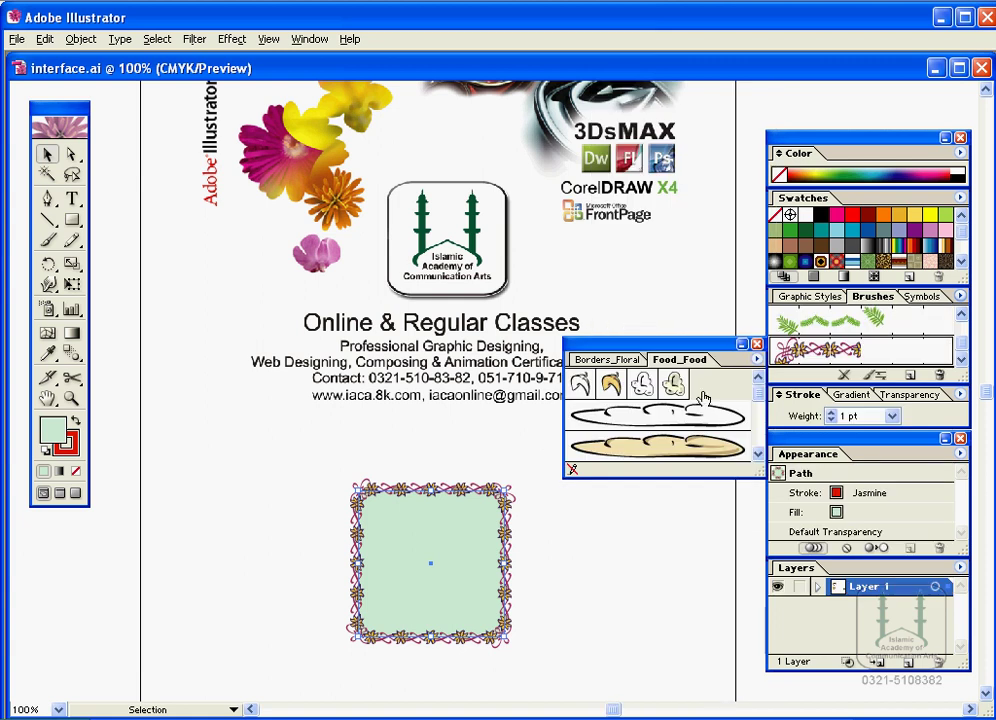
pyautogui.moveTo(761, 400); pyautogui.dragTo(761, 429)
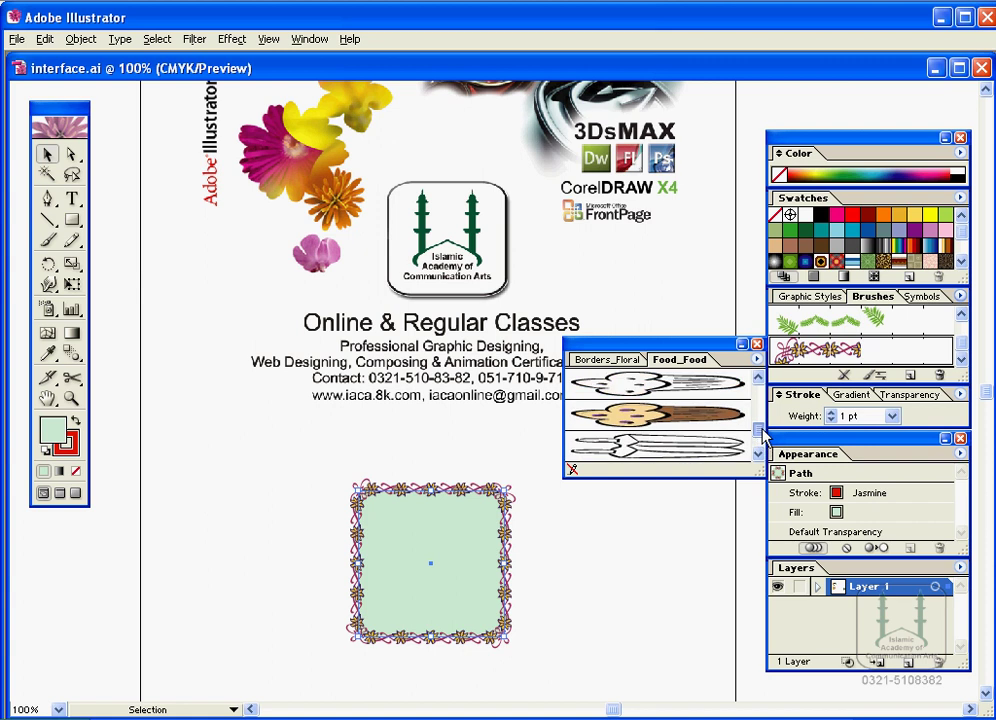
pyautogui.moveTo(710, 474); pyautogui.dragTo(710, 660)
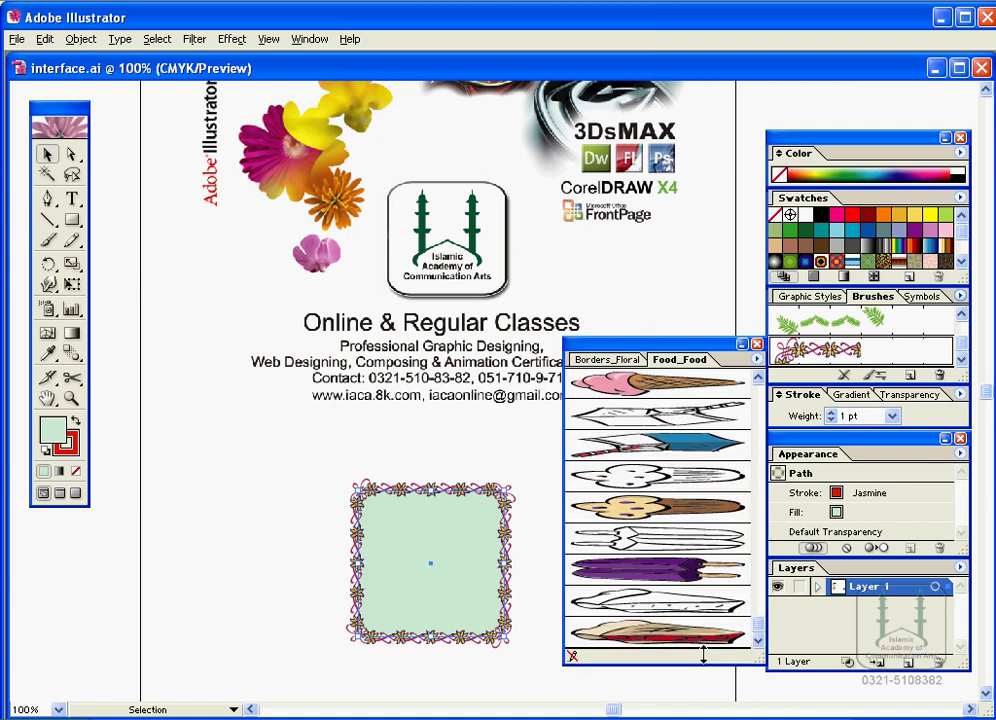
pyautogui.moveTo(766, 531); pyautogui.dragTo(767, 531)
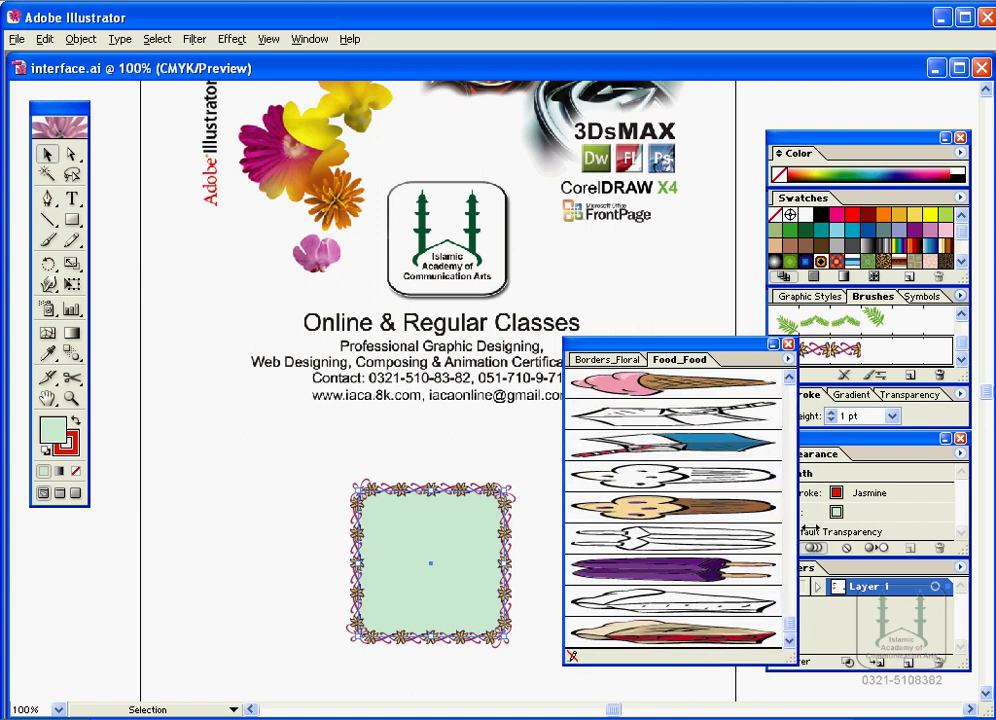
pyautogui.moveTo(690, 344); pyautogui.dragTo(685, 198)
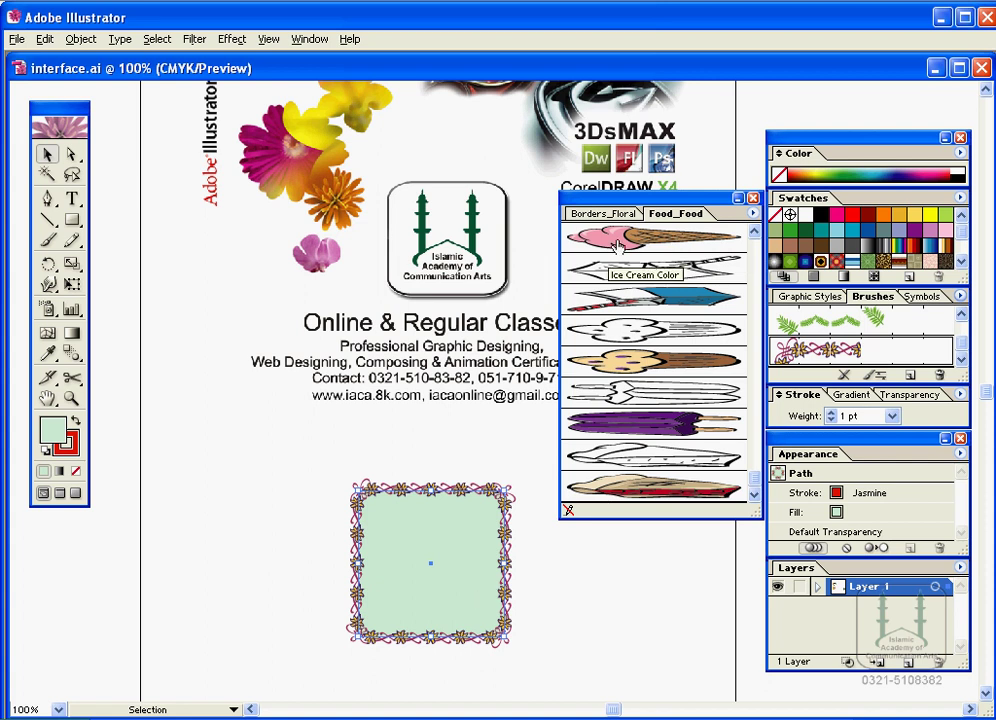
# Stroke the square with the Ice Cream Color brush, then close the food library.
pyautogui.click(671, 238)
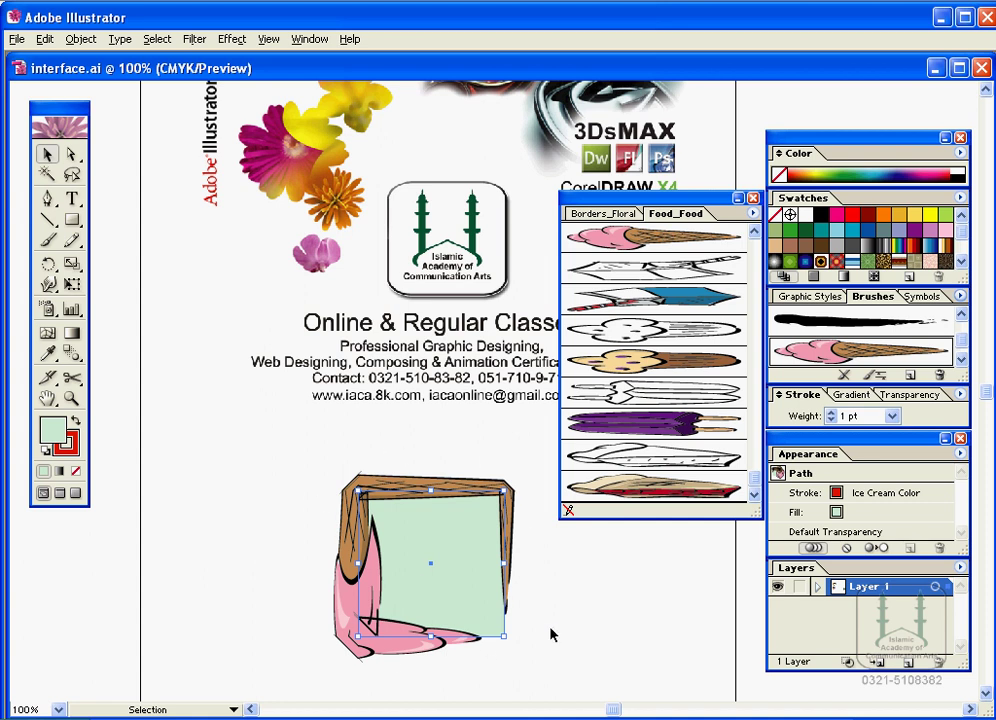
pyautogui.moveTo(753, 476); pyautogui.dragTo(748, 245)
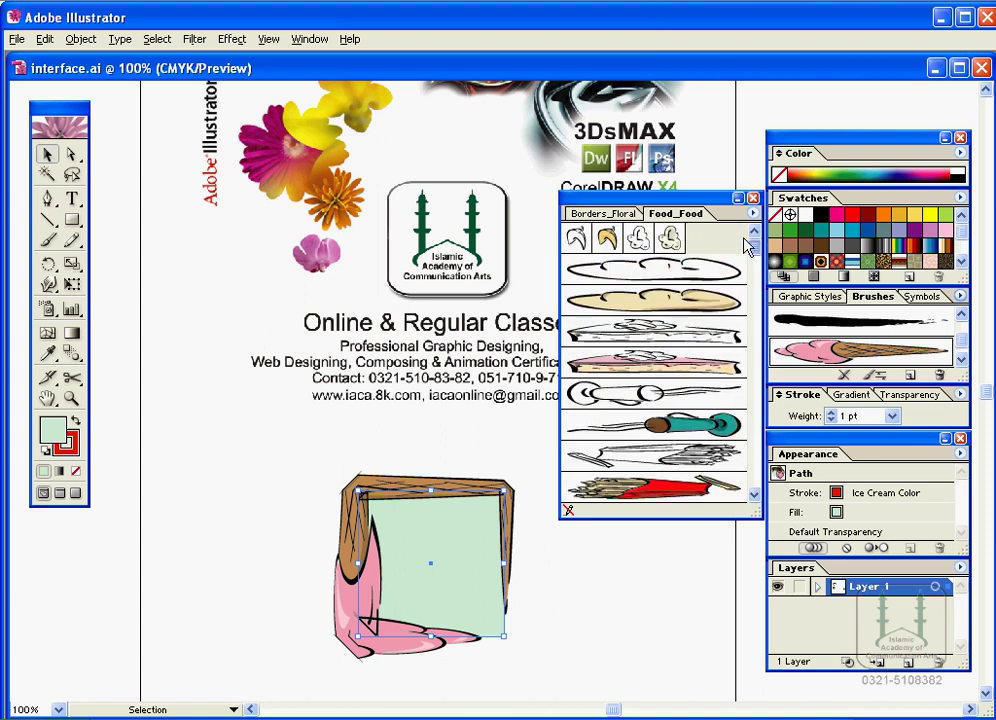
pyautogui.click(753, 197)
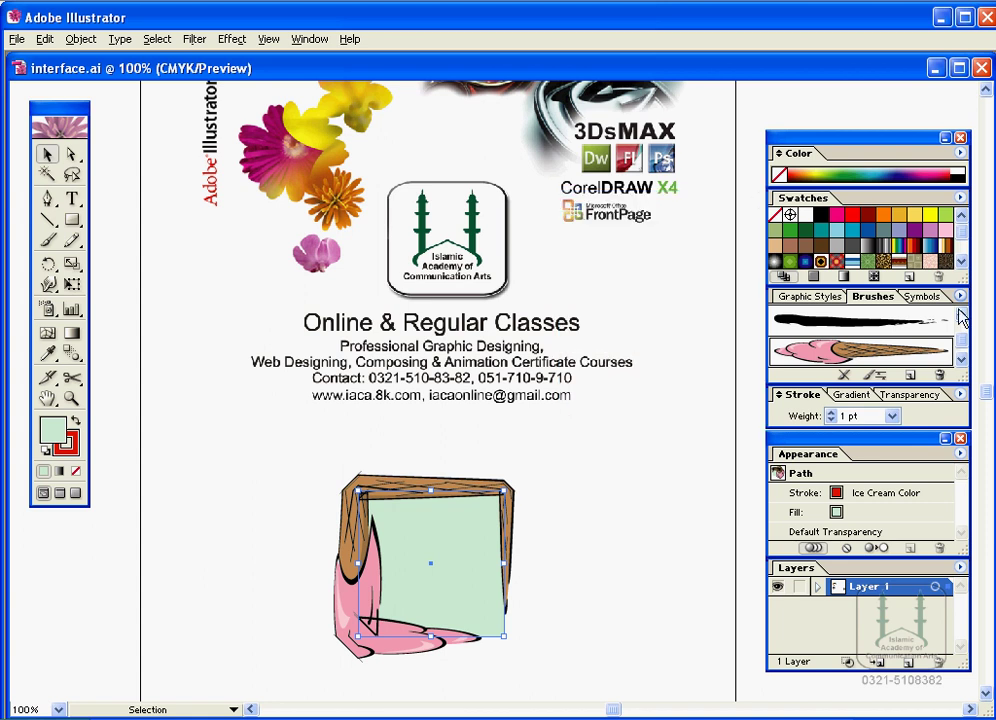
# Open Artistic_Ink and try Ink Spatter 3, Light Ink Wash, then Dry Ink 2 on the square.
pyautogui.click(960, 296)
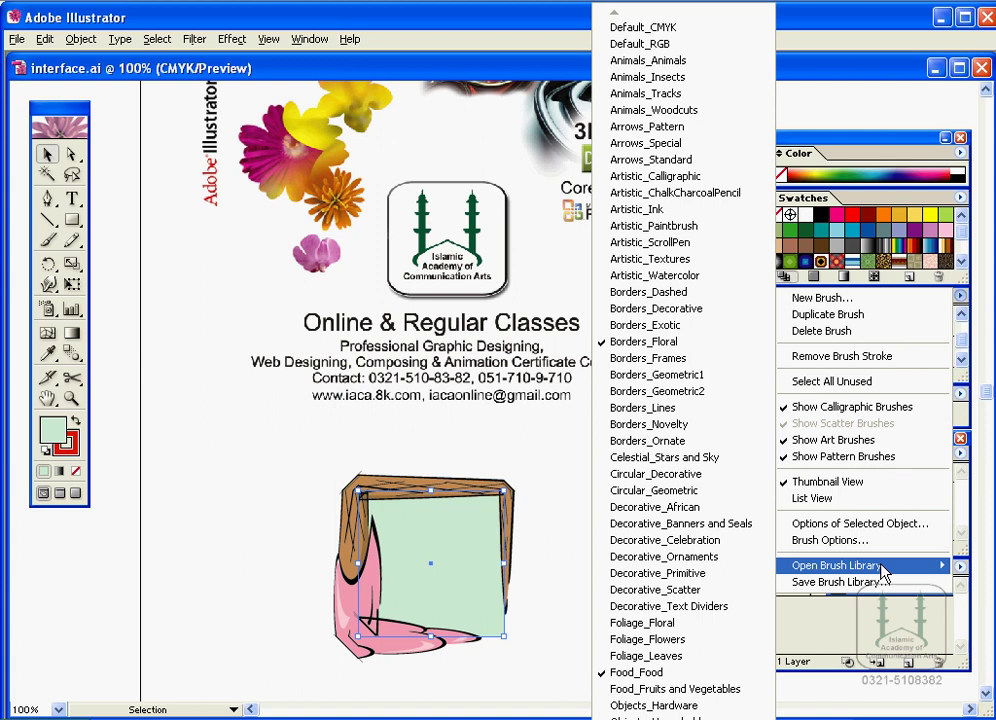
pyautogui.click(629, 211)
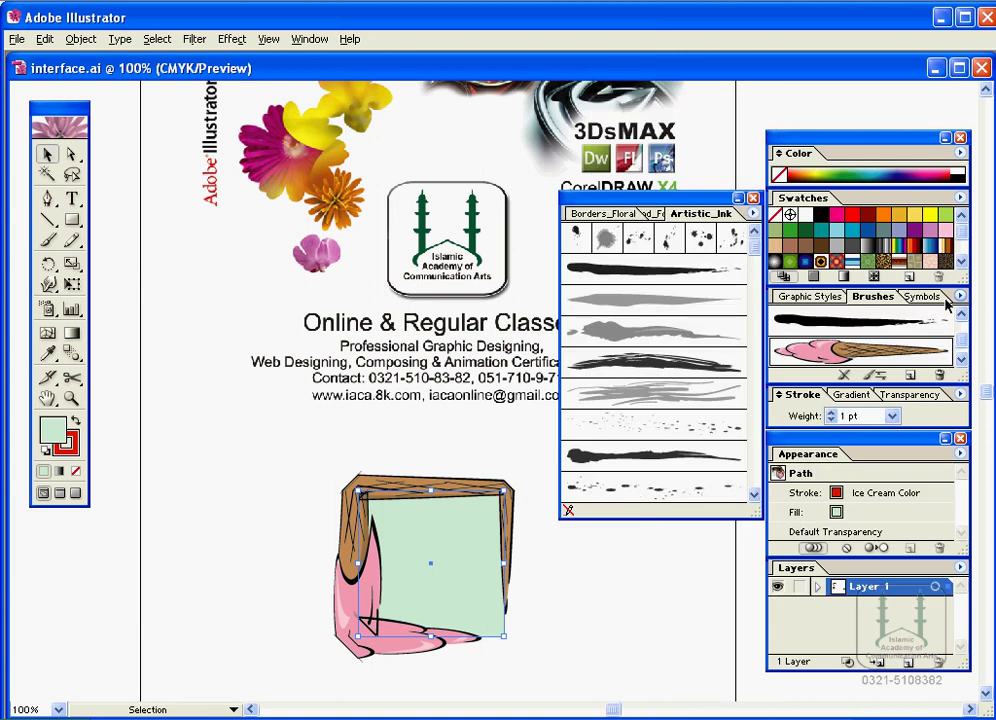
pyautogui.moveTo(757, 256); pyautogui.dragTo(760, 440)
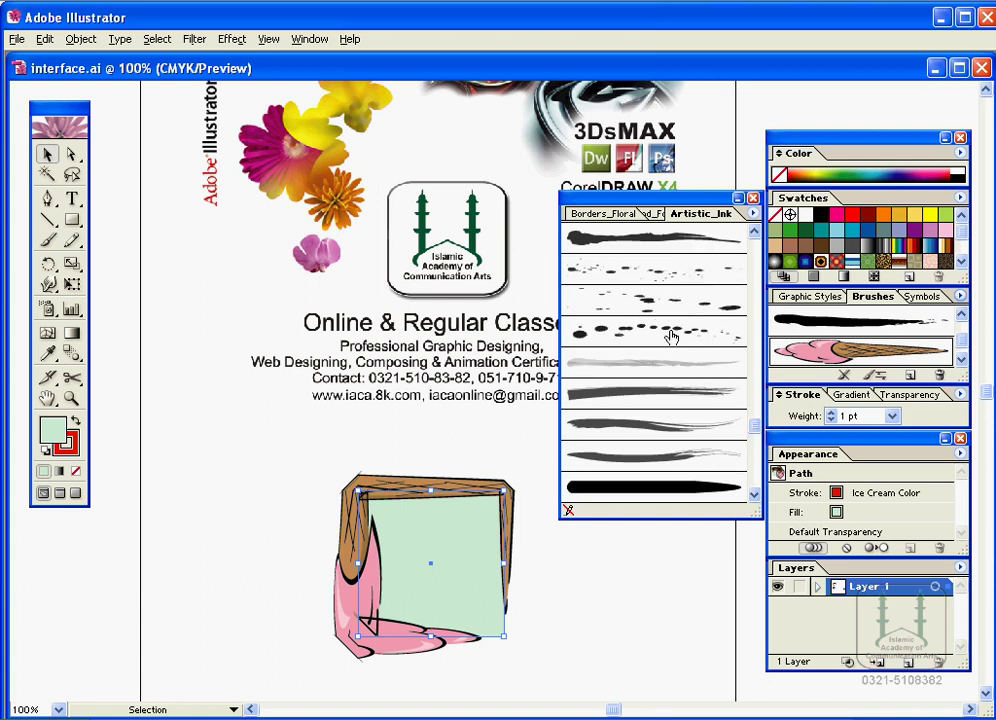
pyautogui.click(671, 338)
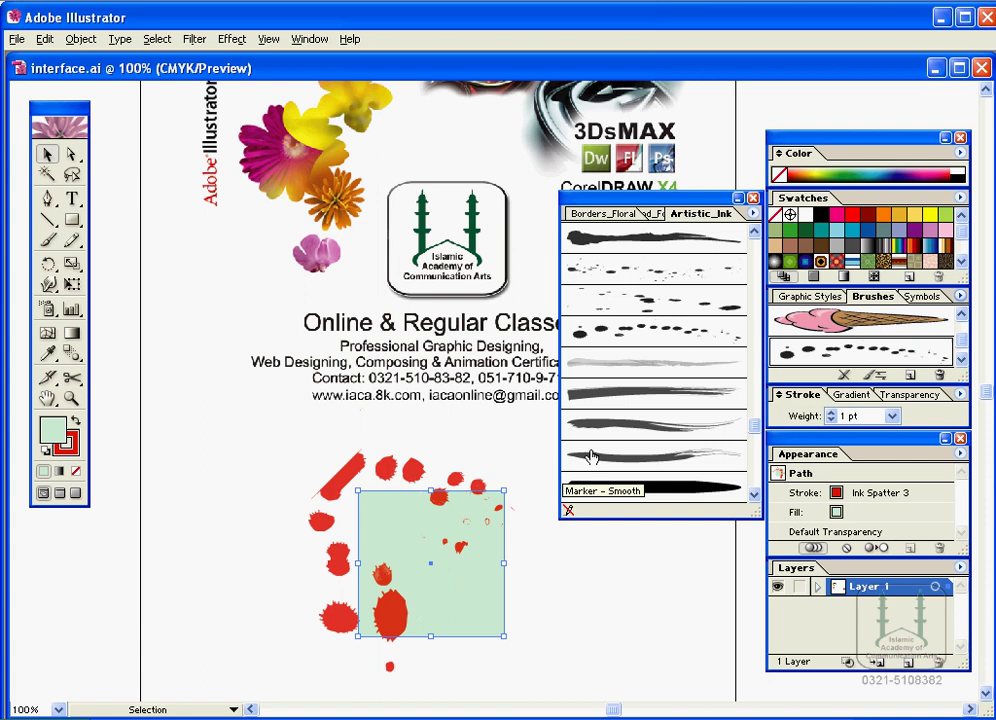
pyautogui.click(667, 366)
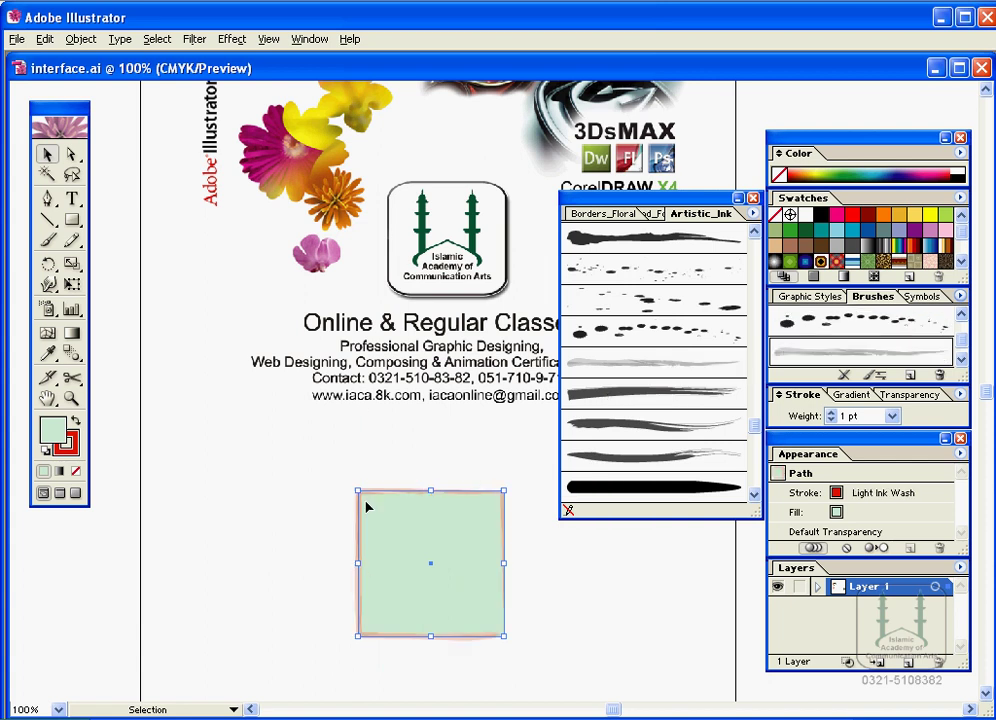
pyautogui.moveTo(754, 420); pyautogui.dragTo(754, 272)
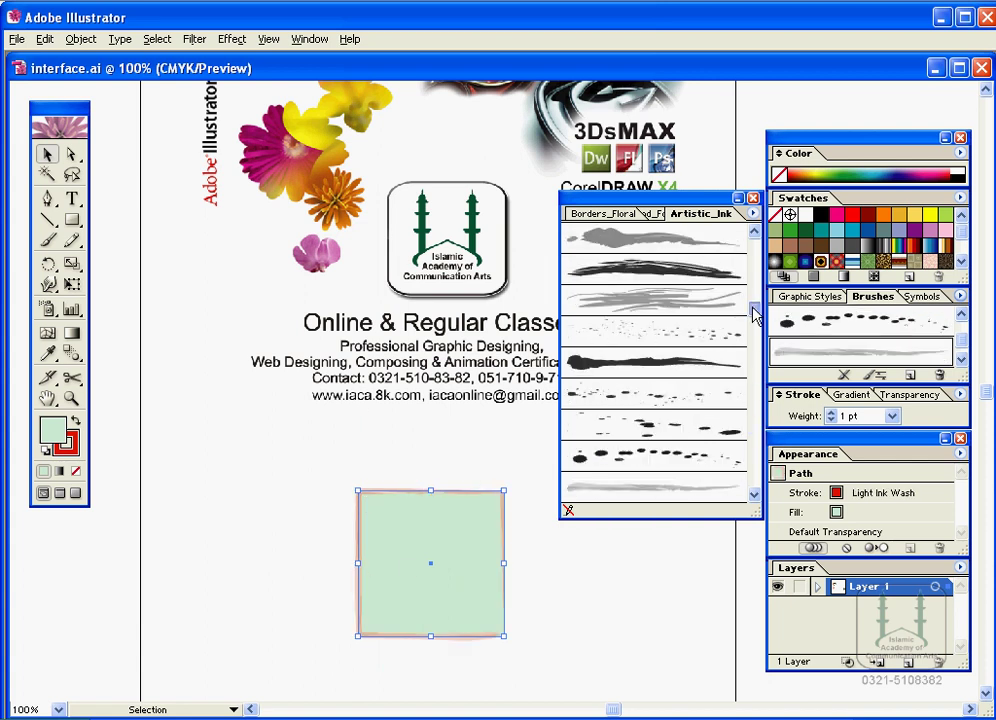
pyautogui.click(697, 355)
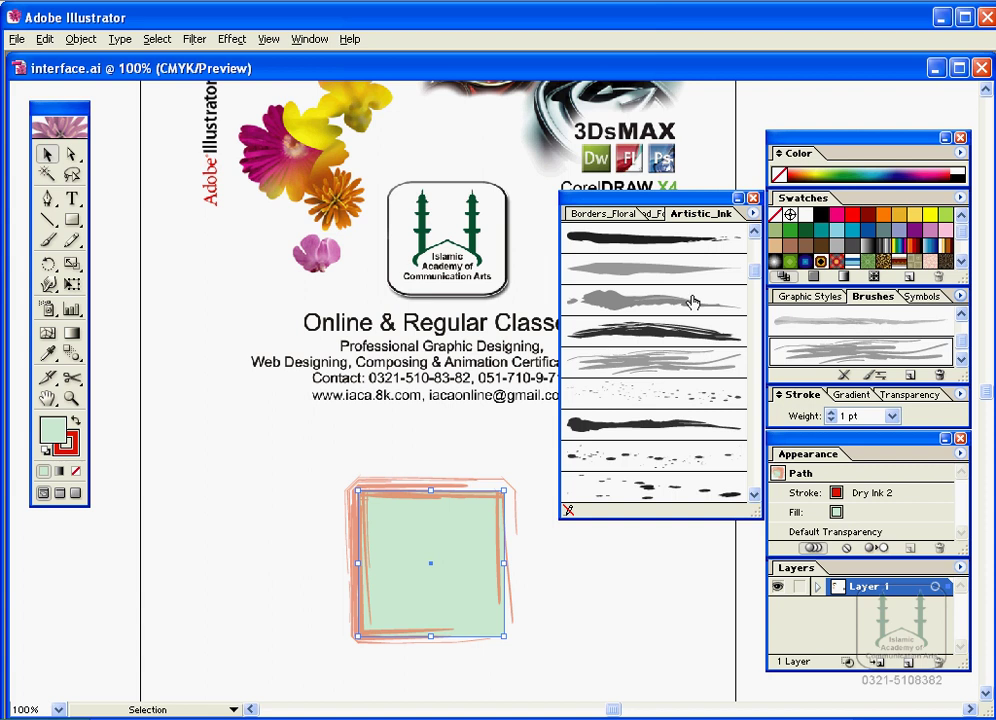
# Try Ink Splash, Ink Drop and Dark Ink Wash, settling on red Ink Spots.
pyautogui.scroll(1, 748, 280)
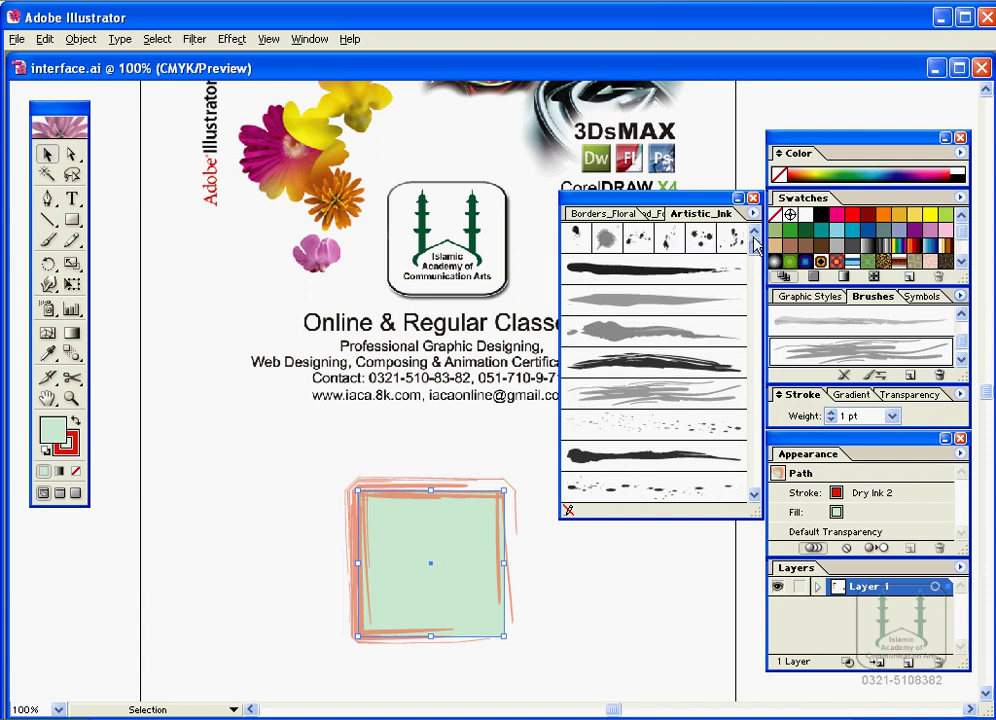
pyautogui.click(683, 247)
pyautogui.click(605, 239)
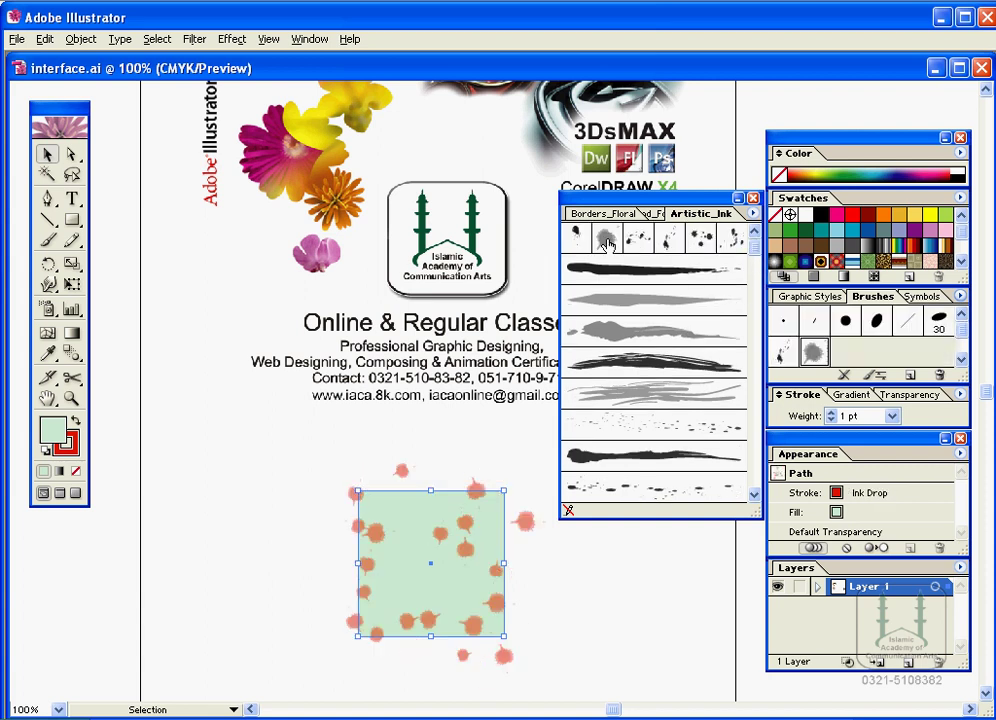
pyautogui.click(621, 341)
pyautogui.click(733, 243)
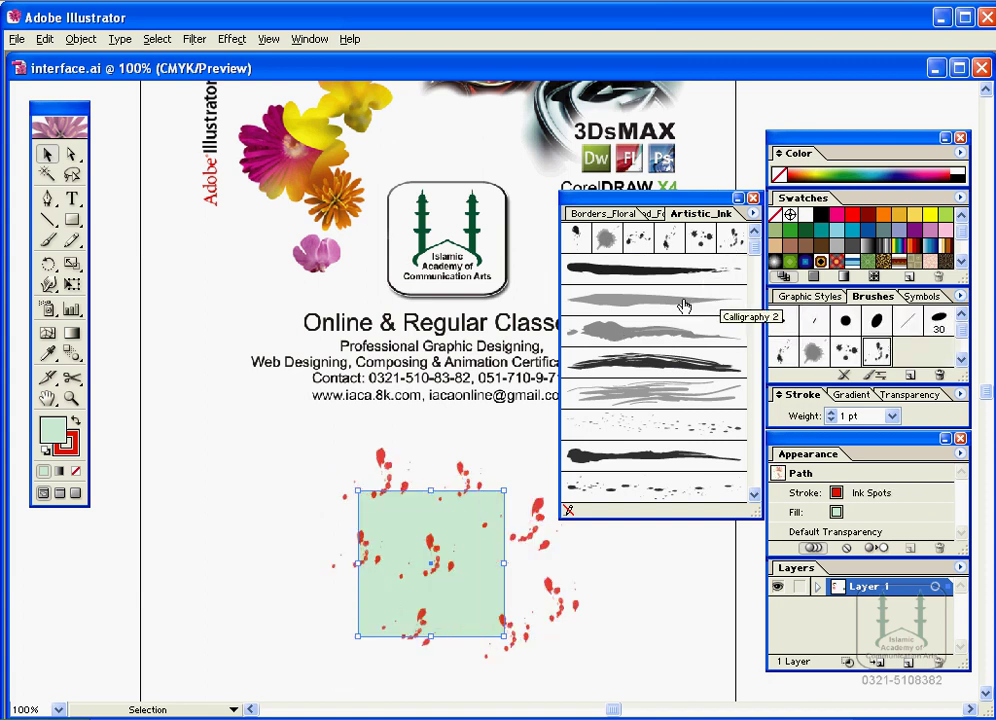
pyautogui.click(960, 296)
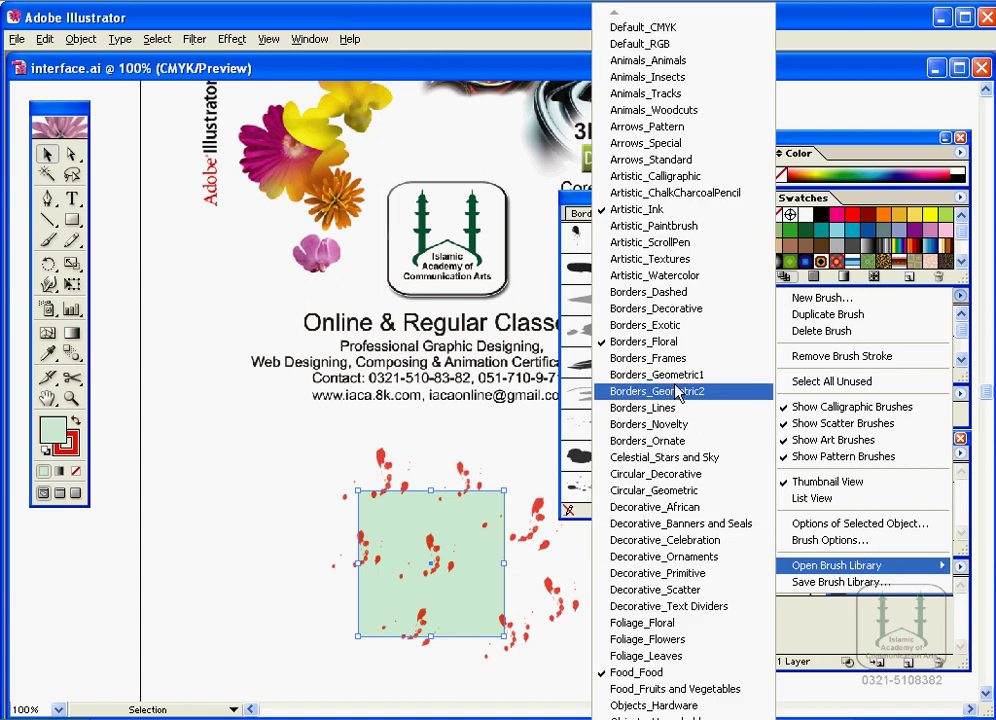
# Open Circular_Decorative, try Aster, wheat, Coffee Beans and swirls, then apply red 3D Star.
pyautogui.click(676, 476)
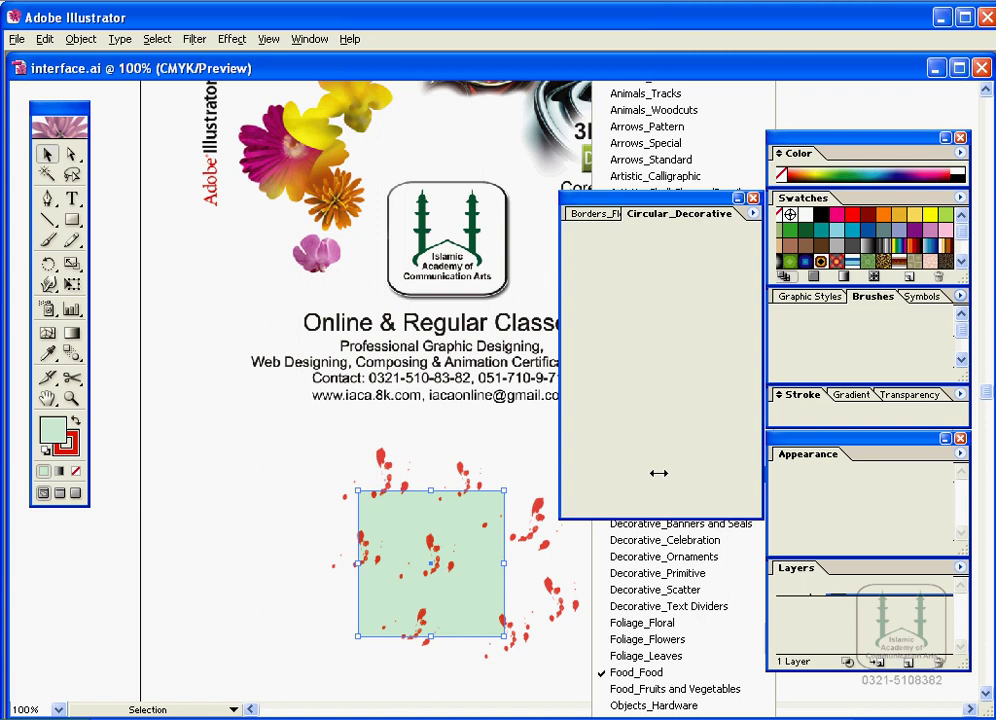
pyautogui.click(637, 333)
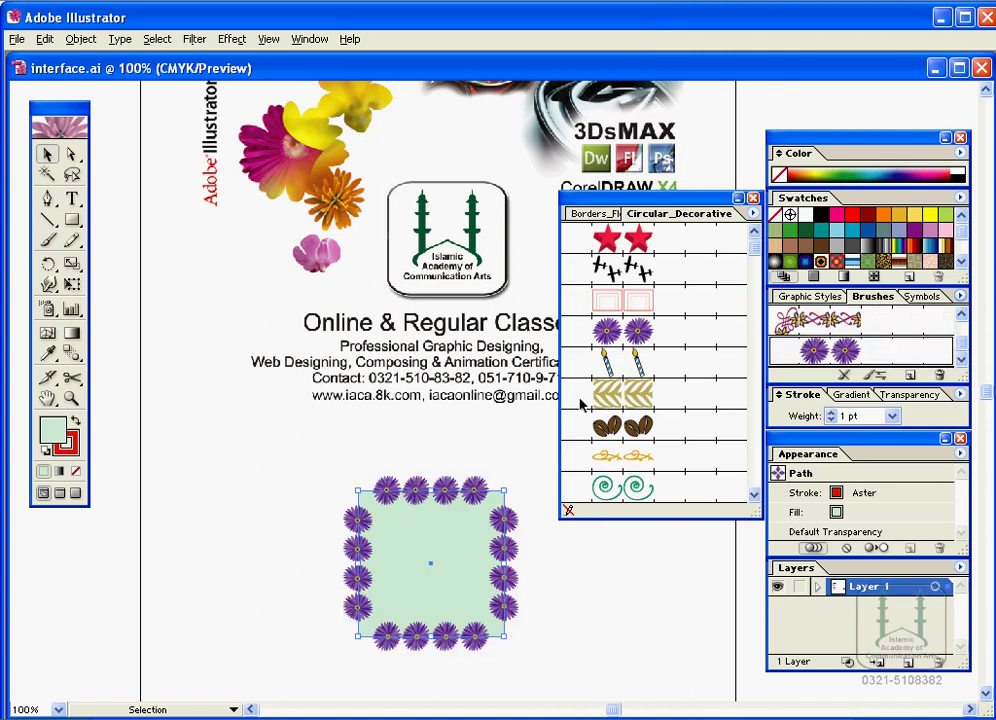
pyautogui.click(624, 393)
pyautogui.click(624, 427)
pyautogui.click(624, 457)
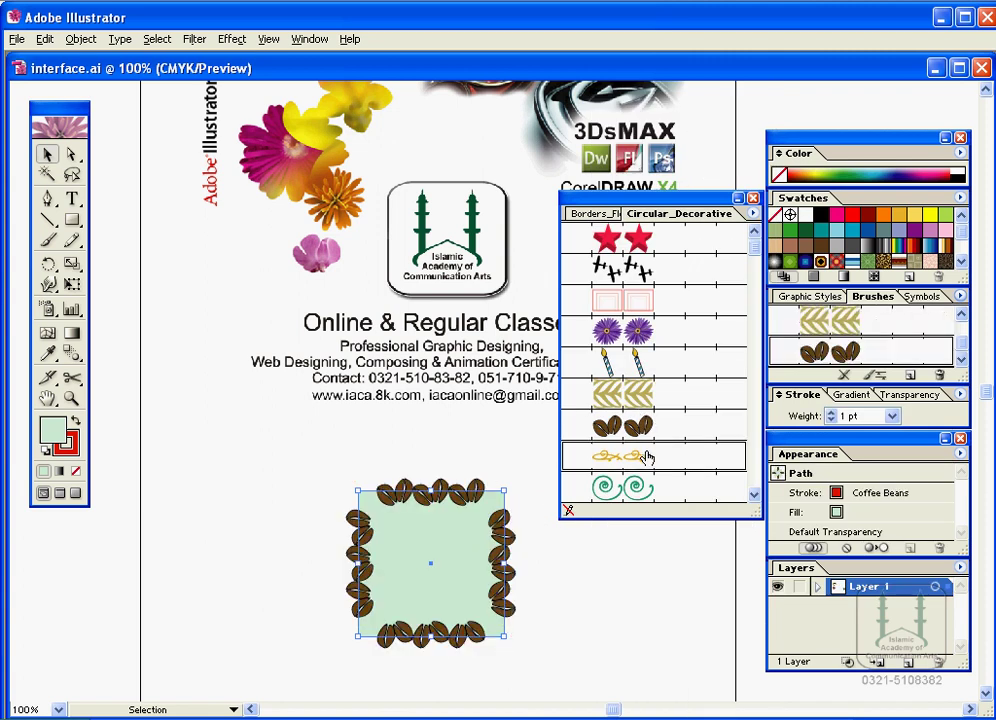
pyautogui.click(643, 488)
pyautogui.click(637, 241)
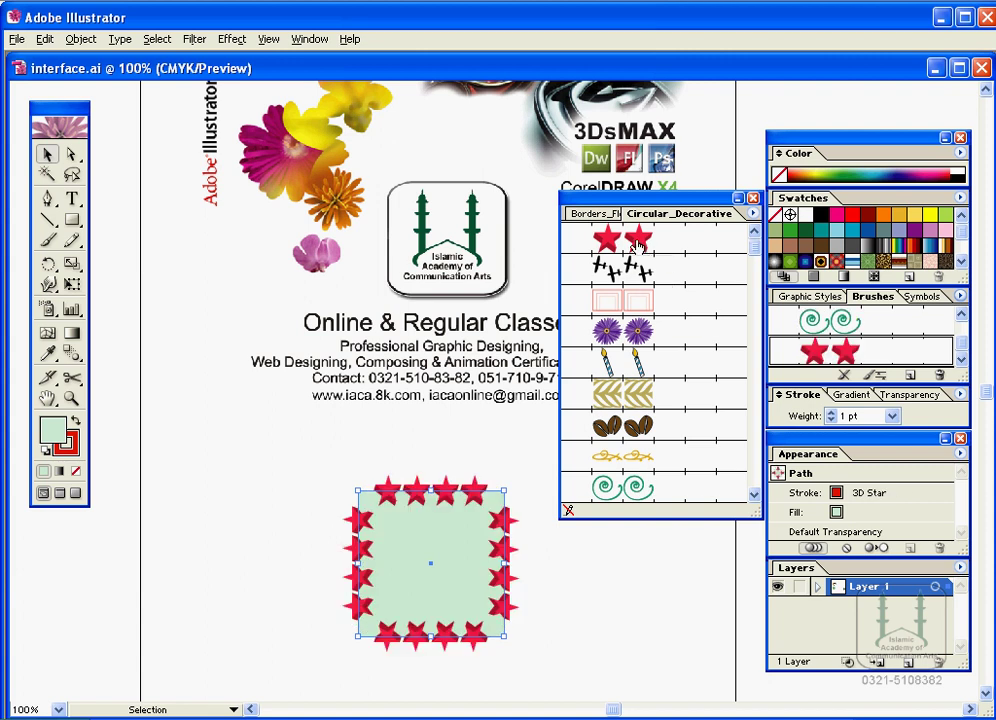